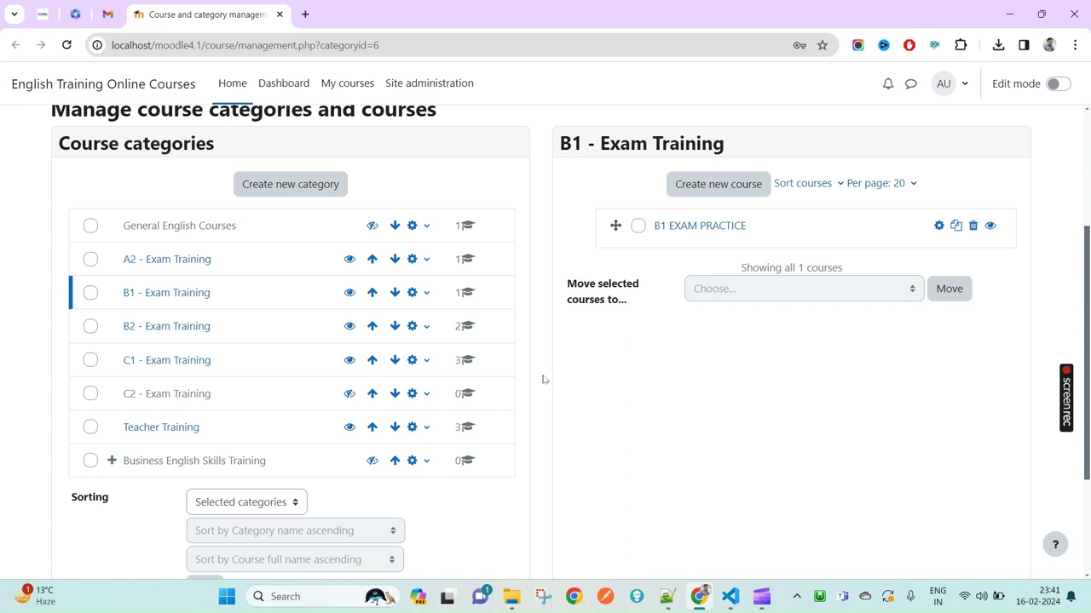
Step: Open the B1 EXAM PRACTICE course from the B1 - Exam Training category, look over its additional course options, and return to course management
left_click(179, 298)
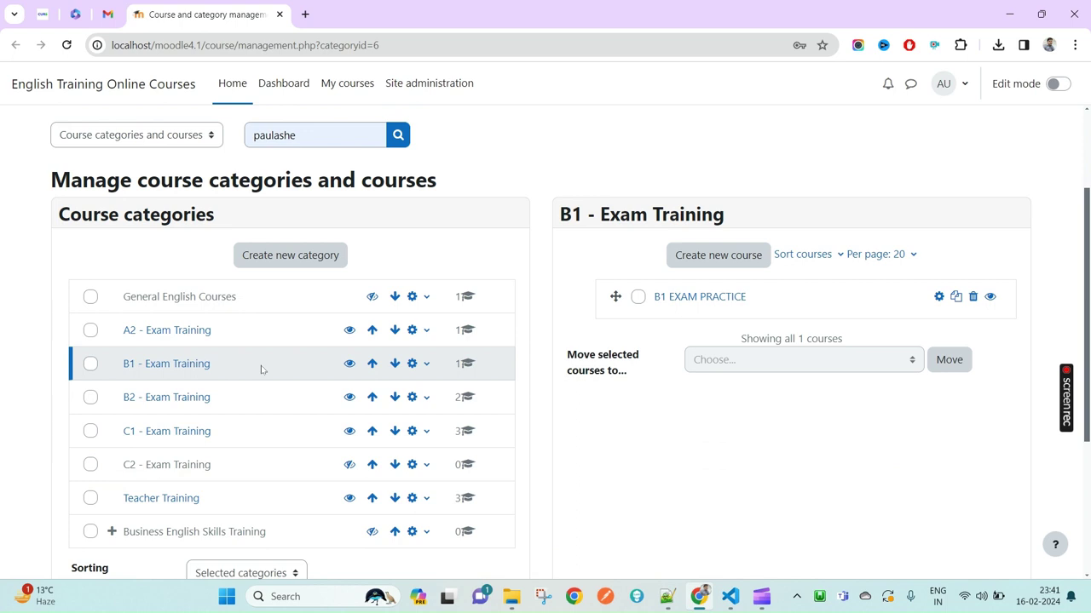
left_click(655, 299)
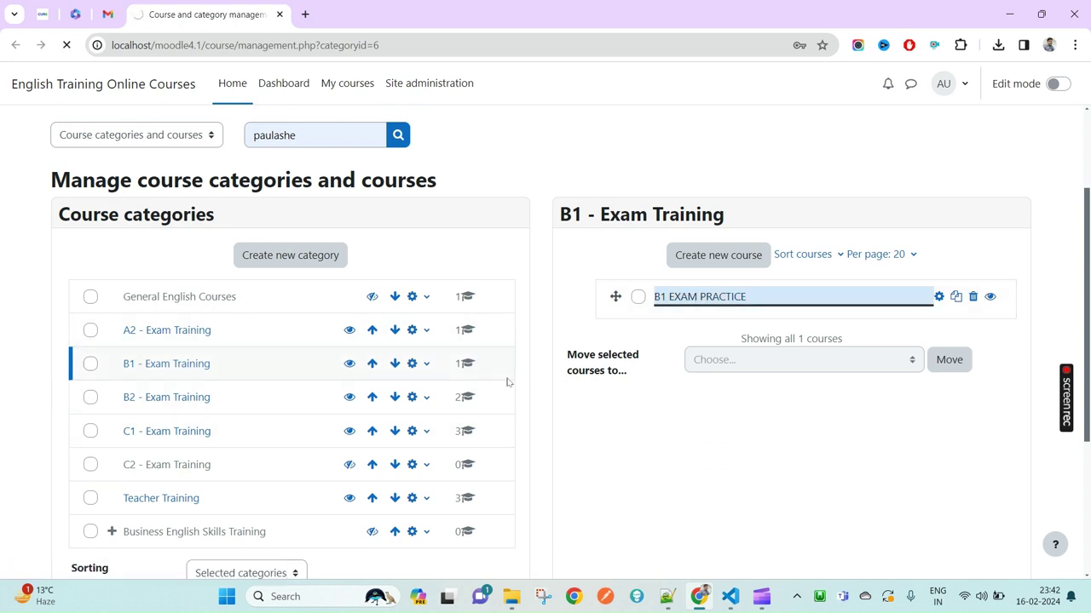
scroll(503, 390, "down", 7)
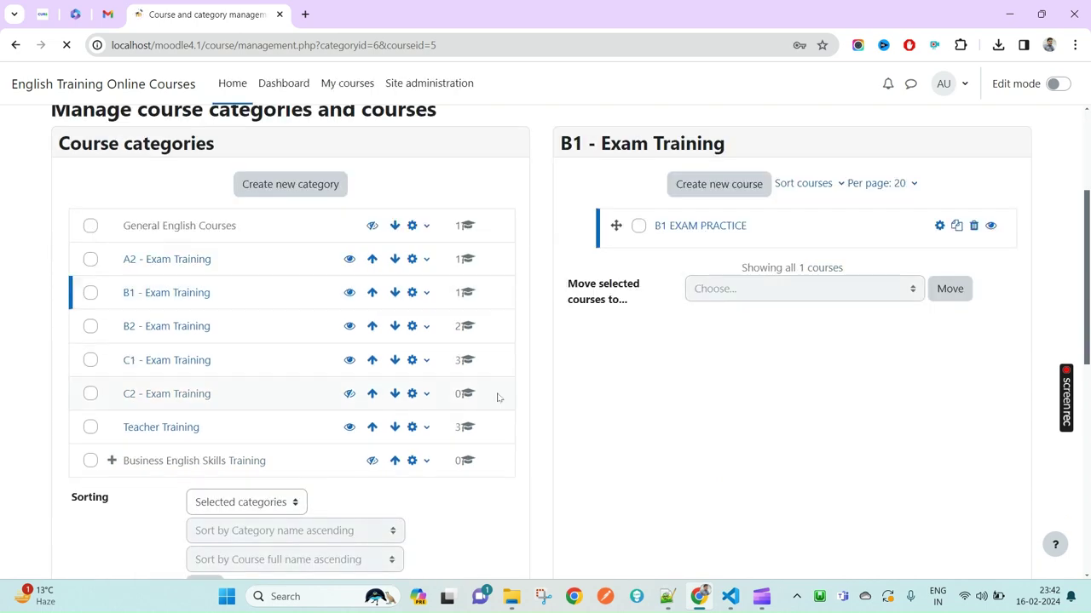
left_click(404, 349)
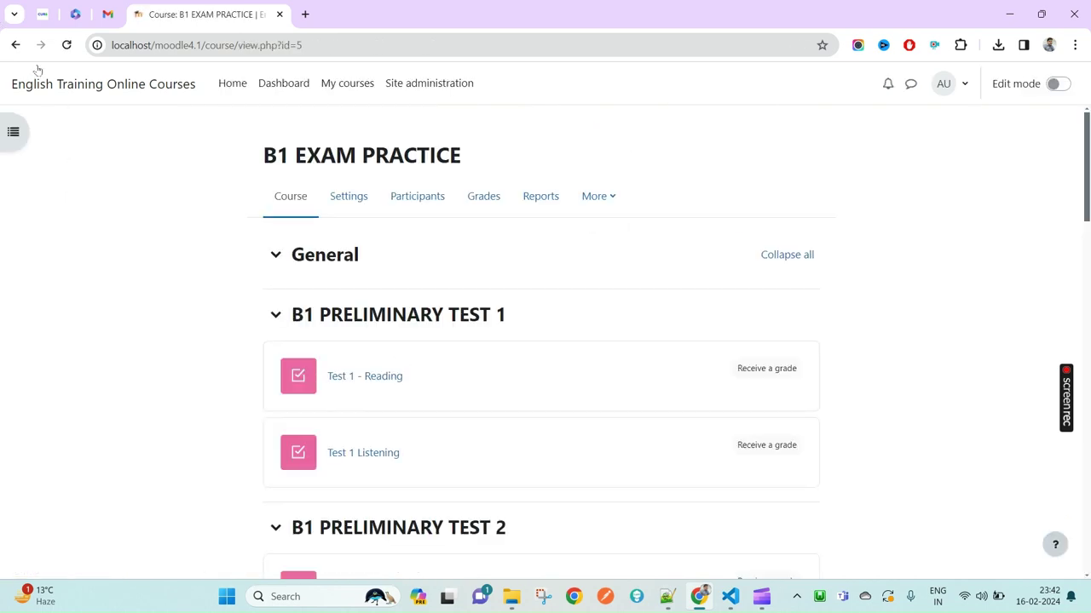
left_click(588, 206)
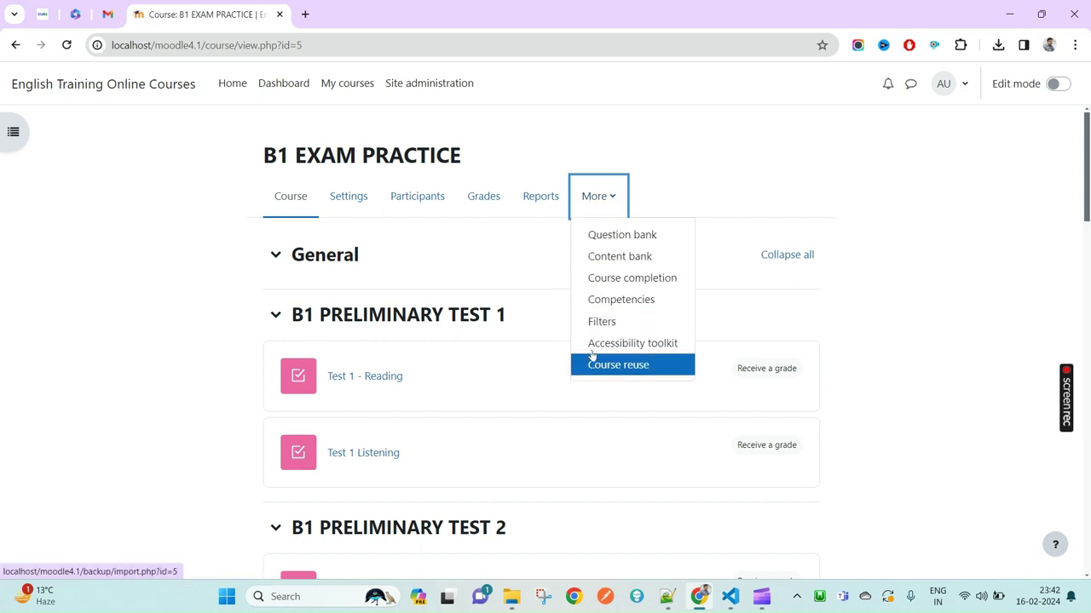
left_click(16, 44)
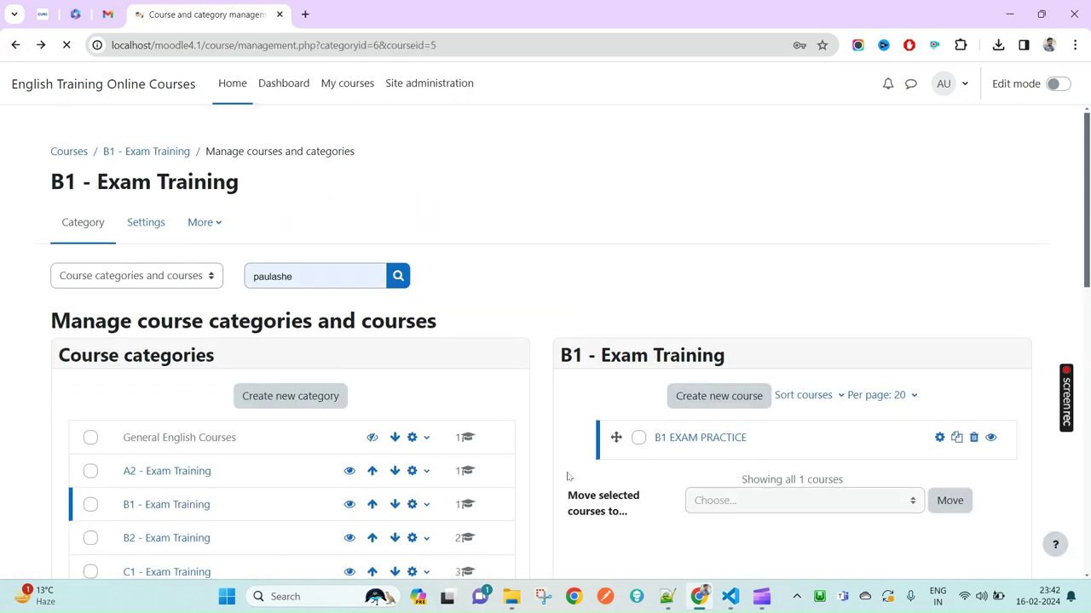
Step: Select the B1 EXAM PRACTICE course in course management and open its backup settings
scroll(570, 472, "down", 5)
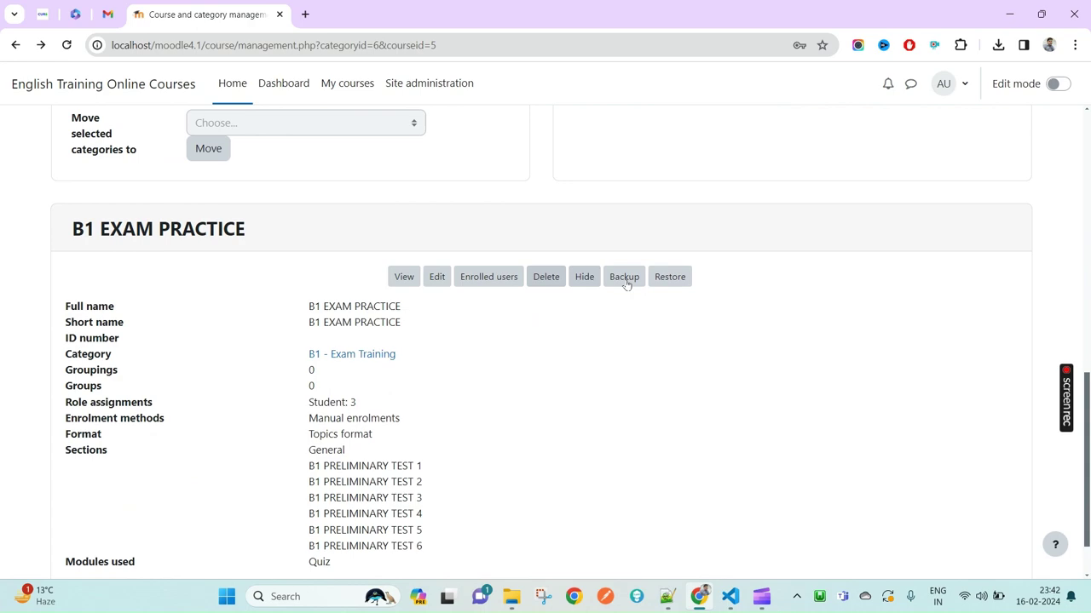
scroll(883, 221, "up", 6)
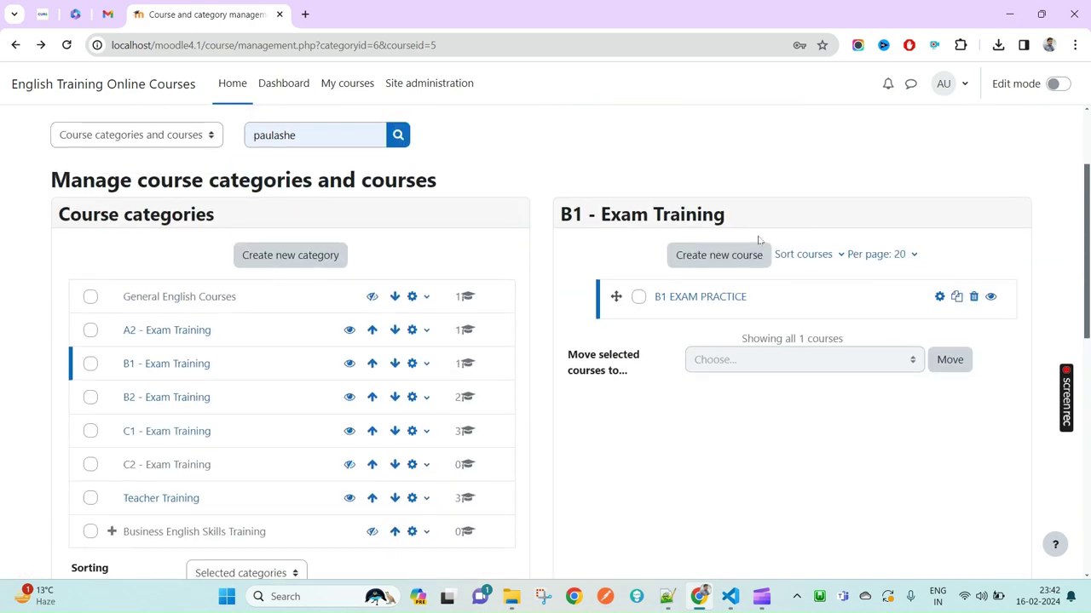
left_click(713, 300)
scroll(587, 443, "down", 7)
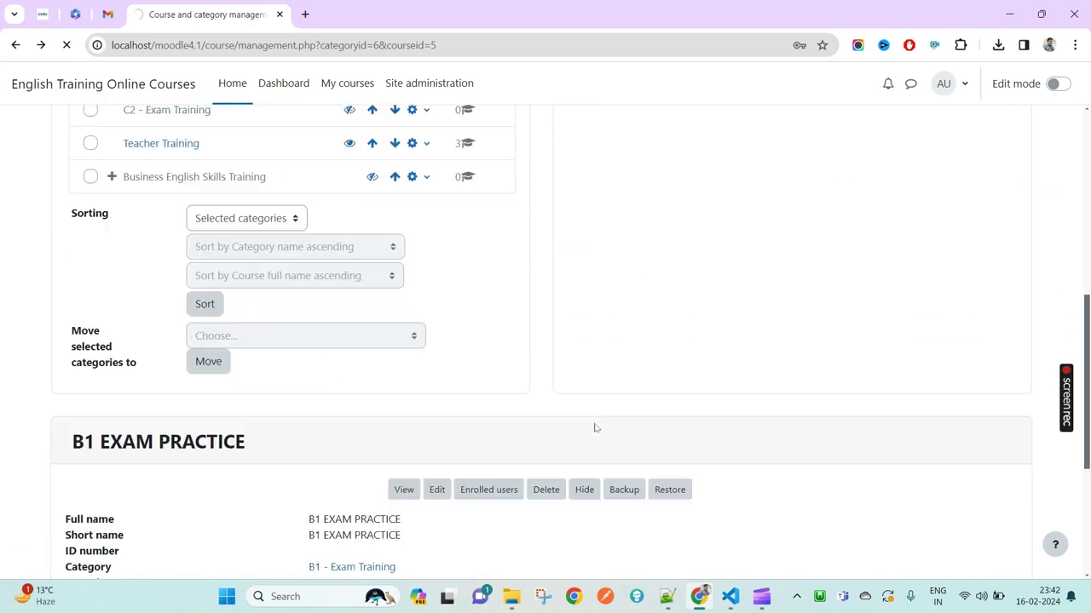
scroll(560, 460, "down", 10)
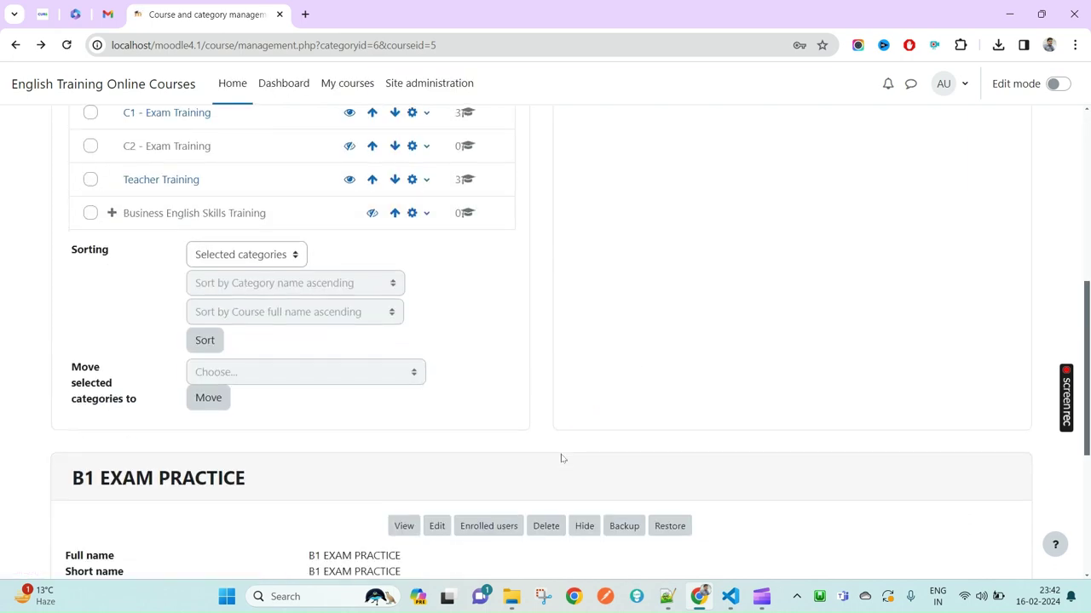
left_click(622, 349)
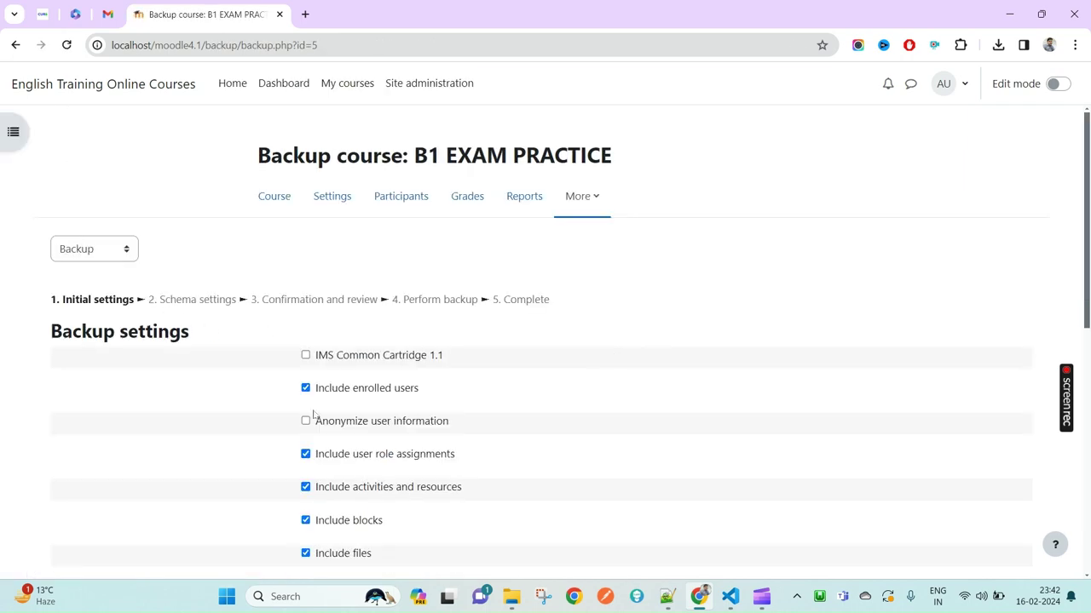
Step: Exclude enrolled users from the backup, keep the other initial settings, and continue to the schema settings
left_click(345, 388)
scroll(523, 418, "down", 3)
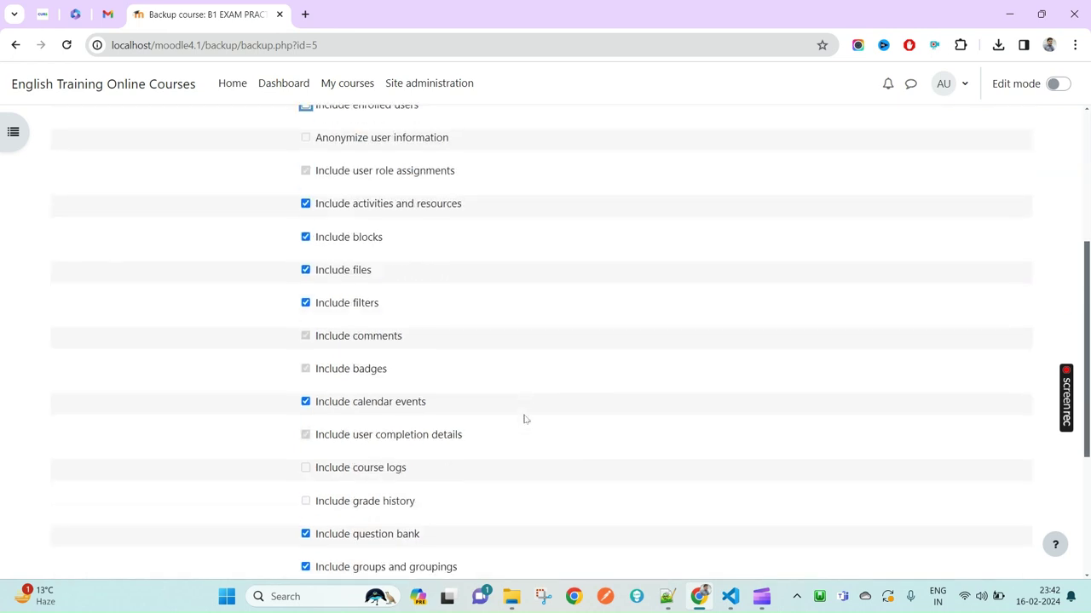
scroll(441, 343, "up", 2)
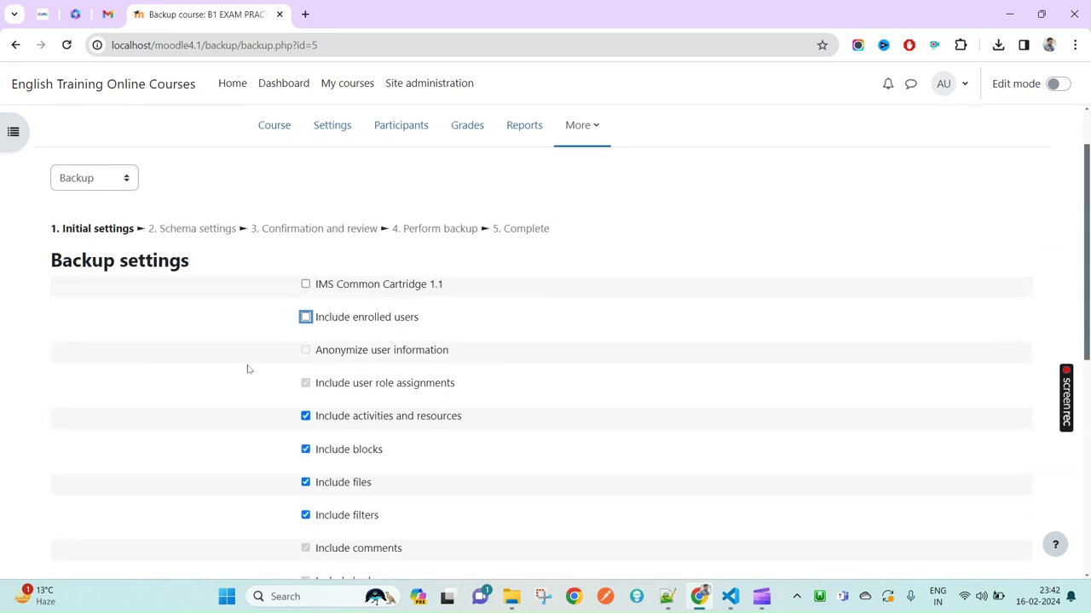
left_click(249, 369)
scroll(396, 336, "down", 5)
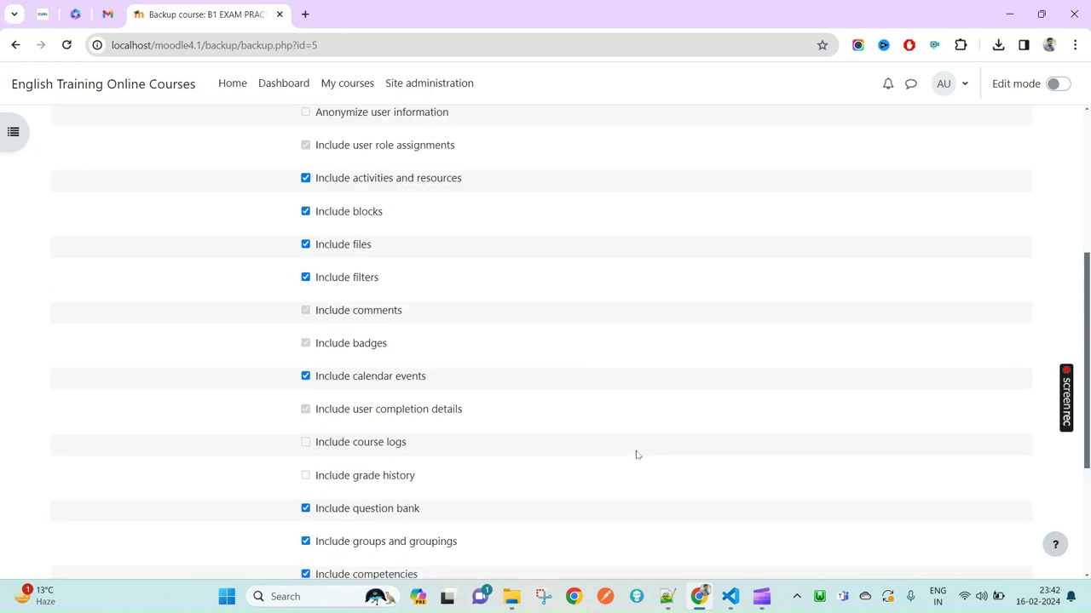
left_click(489, 494)
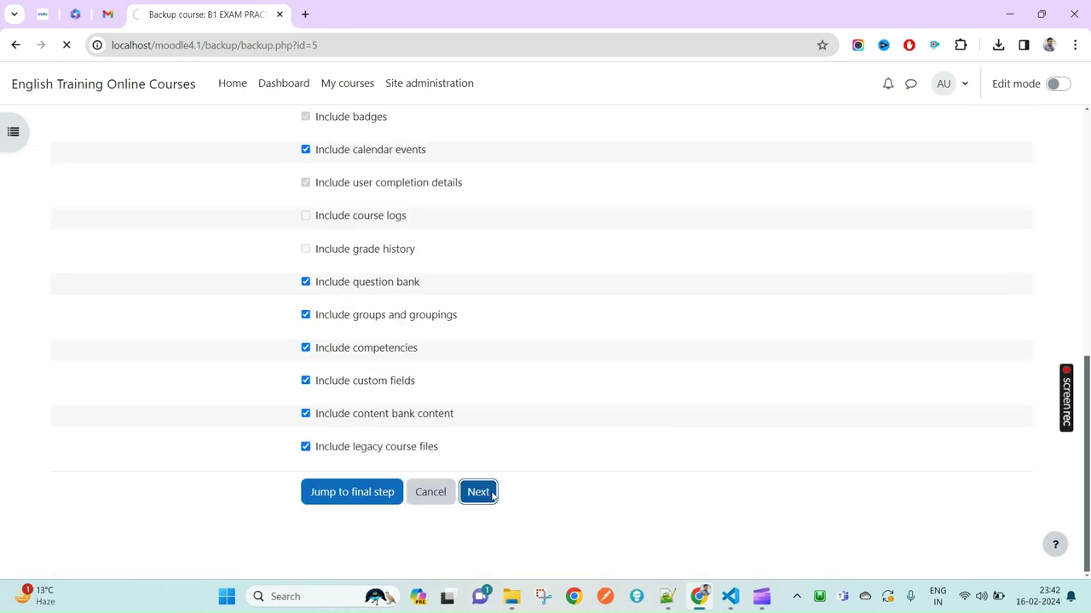
Step: Keep all course sections and tests included in the backup and continue to confirmation and review
scroll(492, 495, "down", 10)
scroll(492, 495, "down", 2)
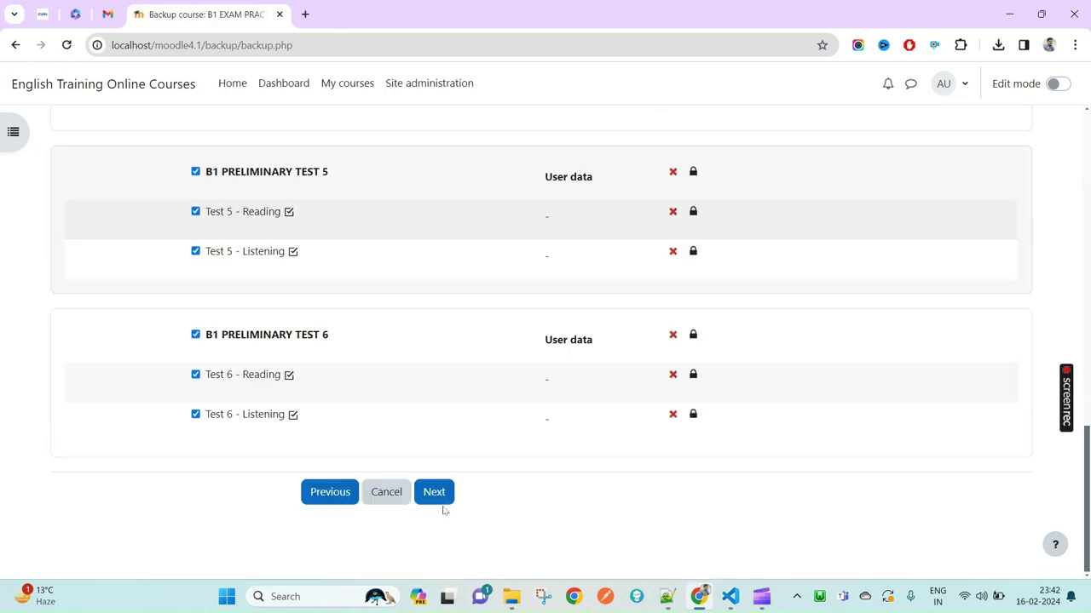
left_click(435, 495)
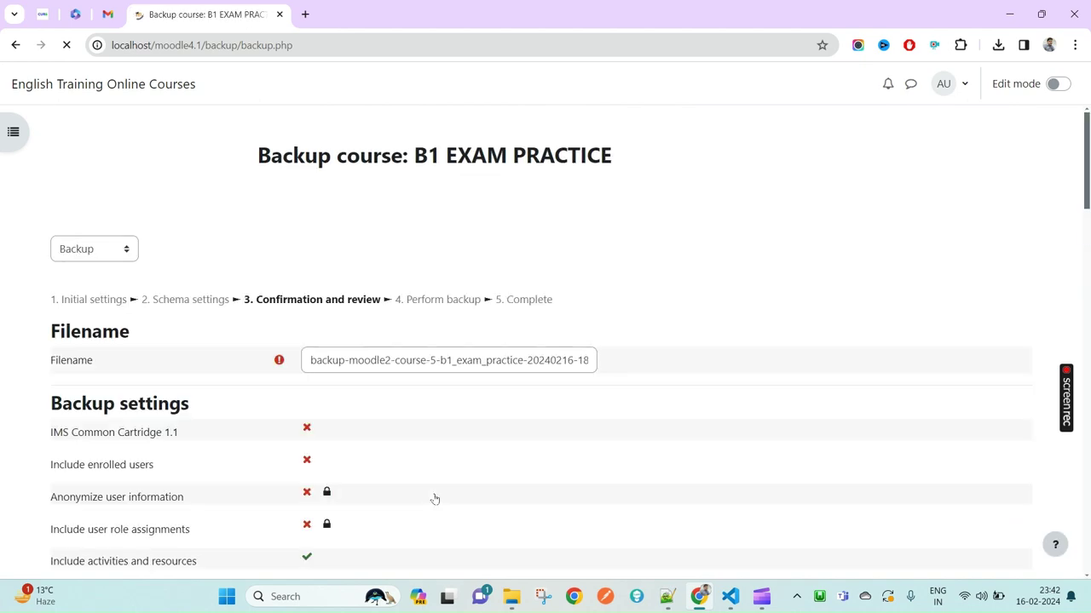
Step: Review the backup summary, go back to the schema settings to recheck the included tests, and return to confirmation and review
scroll(434, 500, "down", 10)
scroll(435, 500, "down", 5)
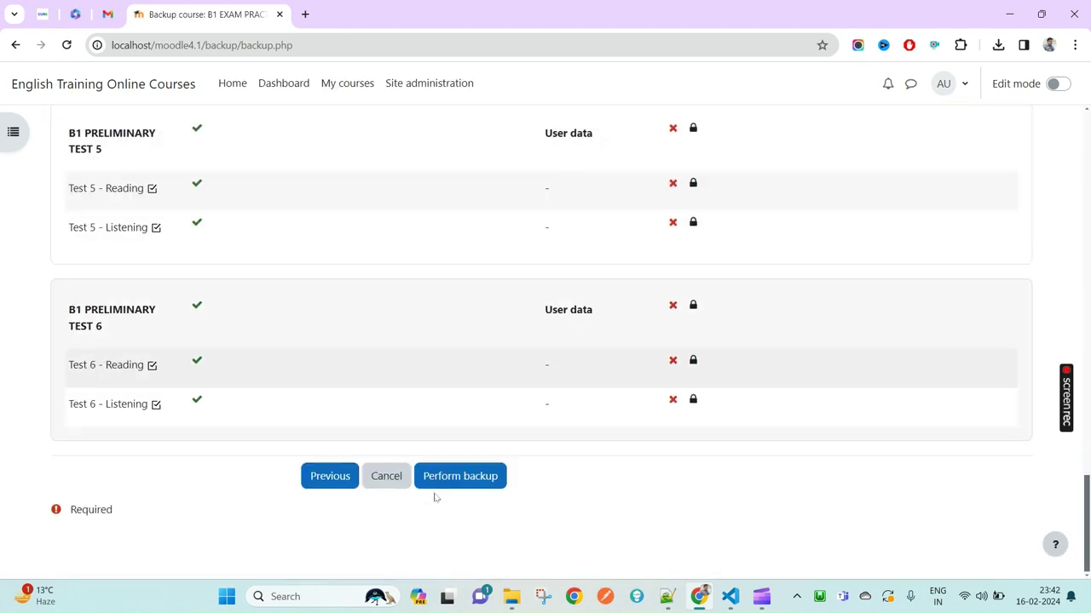
left_click(331, 476)
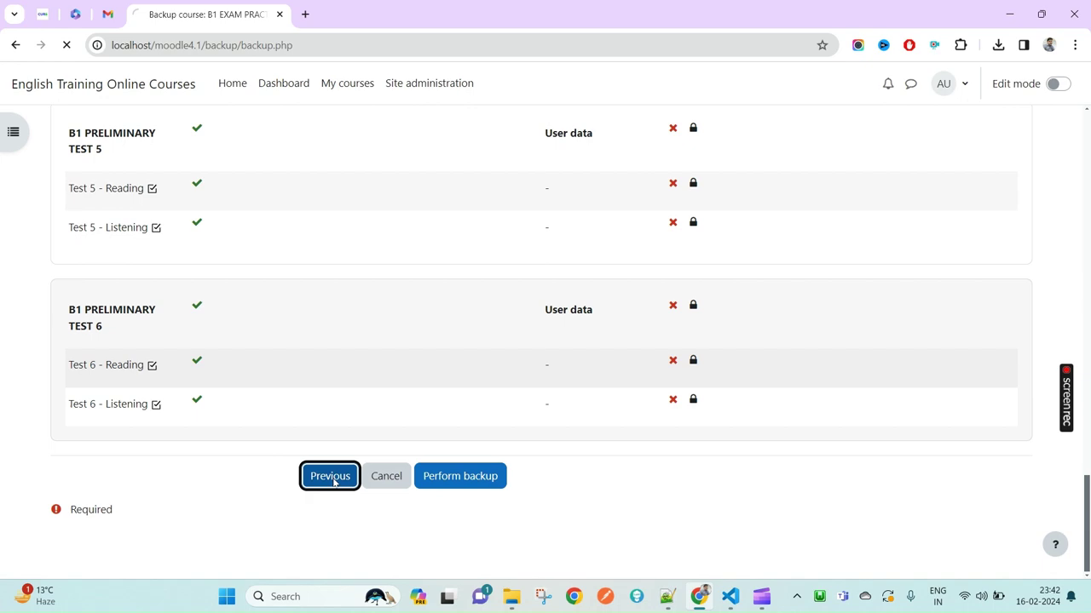
scroll(574, 397, "down", 2)
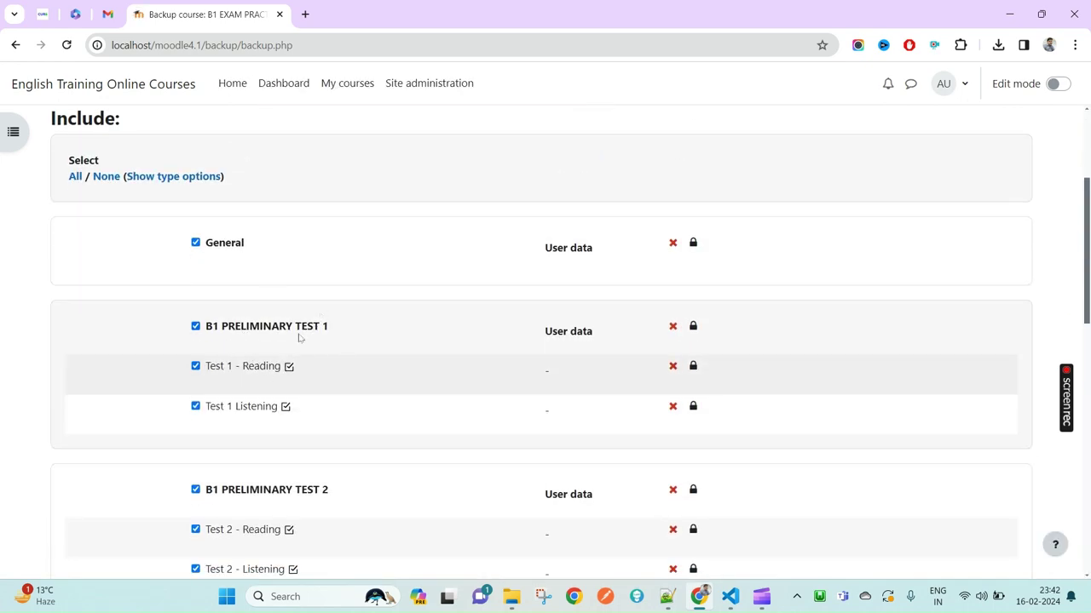
scroll(346, 392, "down", 10)
scroll(599, 482, "up", 2)
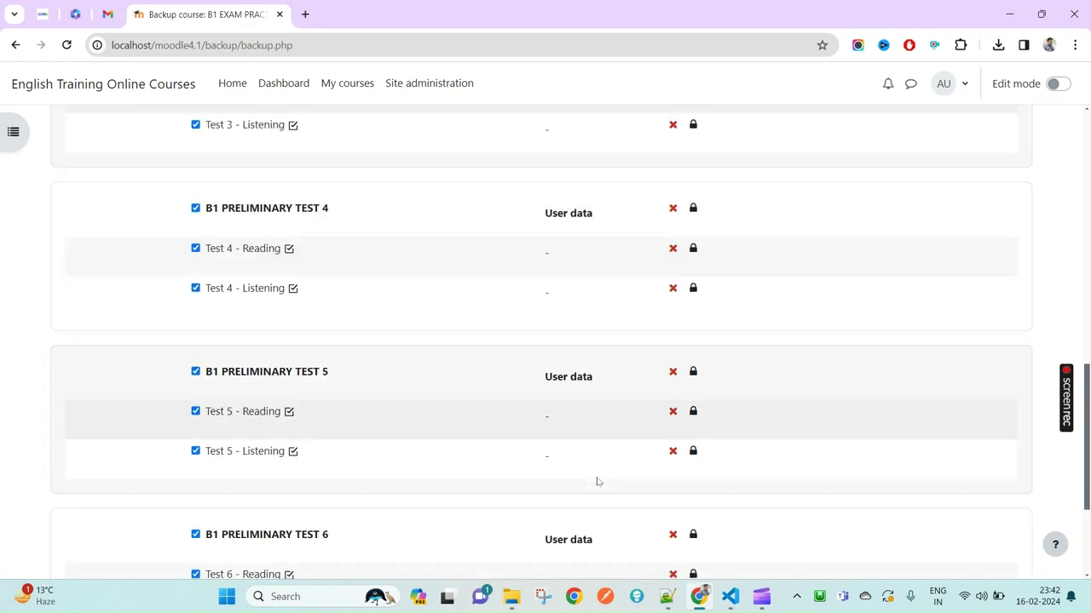
scroll(577, 488, "down", 3)
left_click(450, 500)
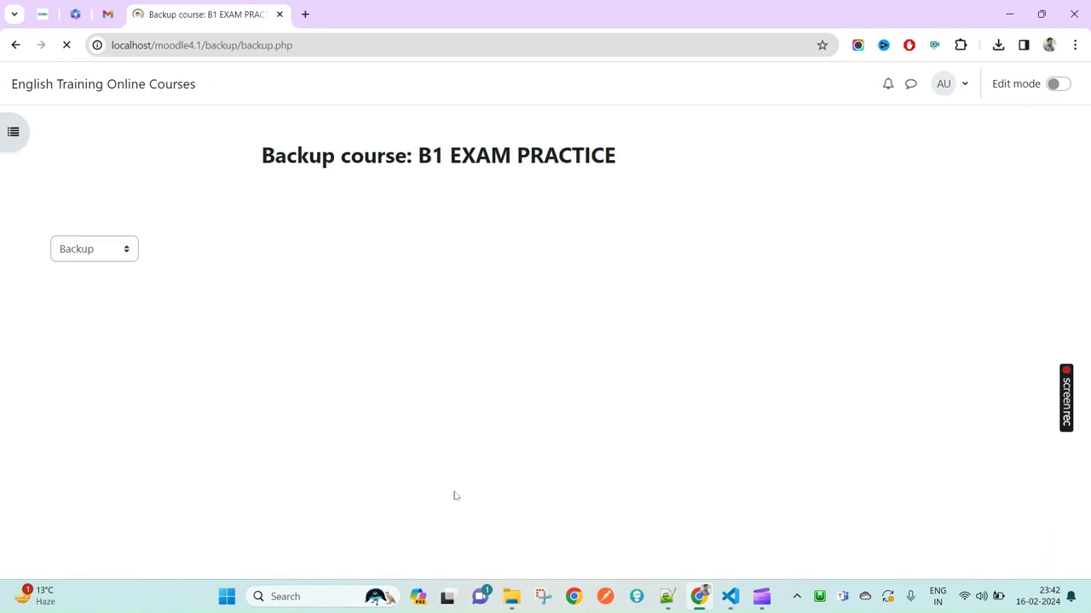
Step: Perform the backup of the B1 EXAM PRACTICE course with the reviewed settings
scroll(461, 482, "down", 5)
scroll(461, 482, "down", 15)
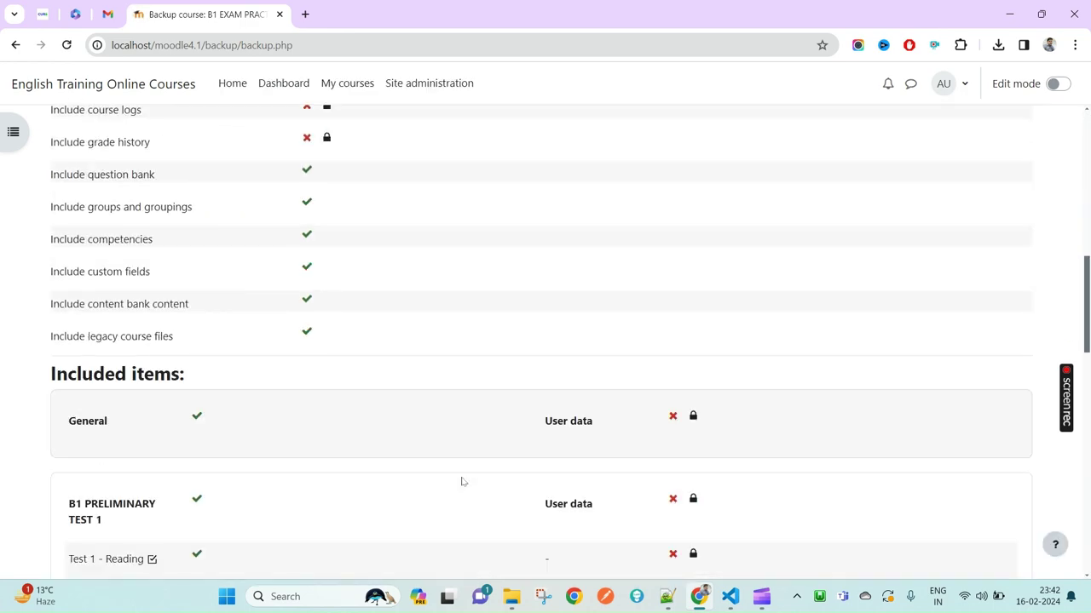
scroll(448, 479, "down", 2)
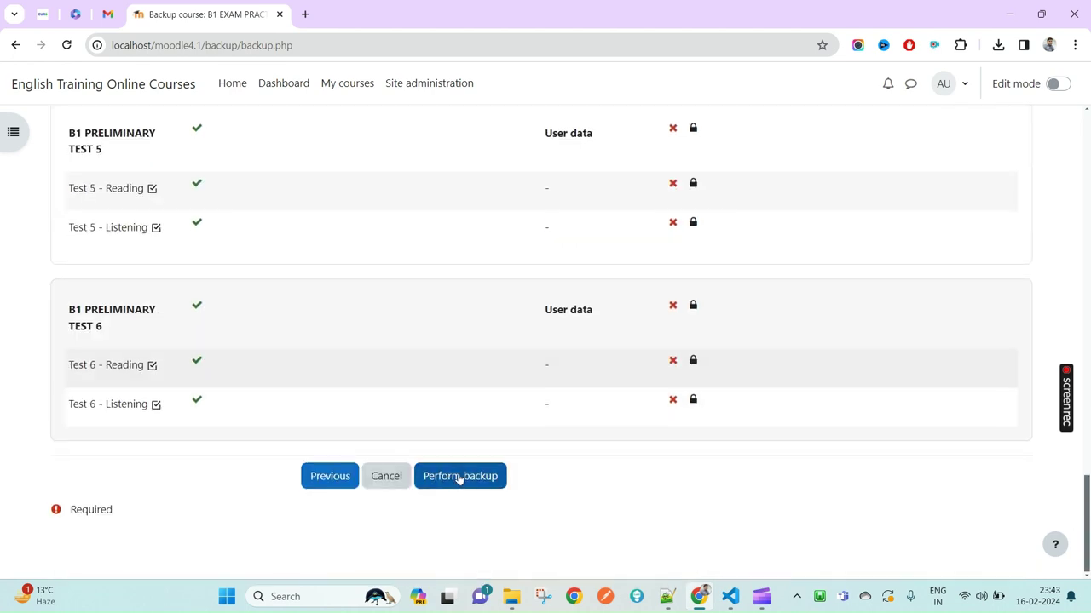
left_click(460, 476)
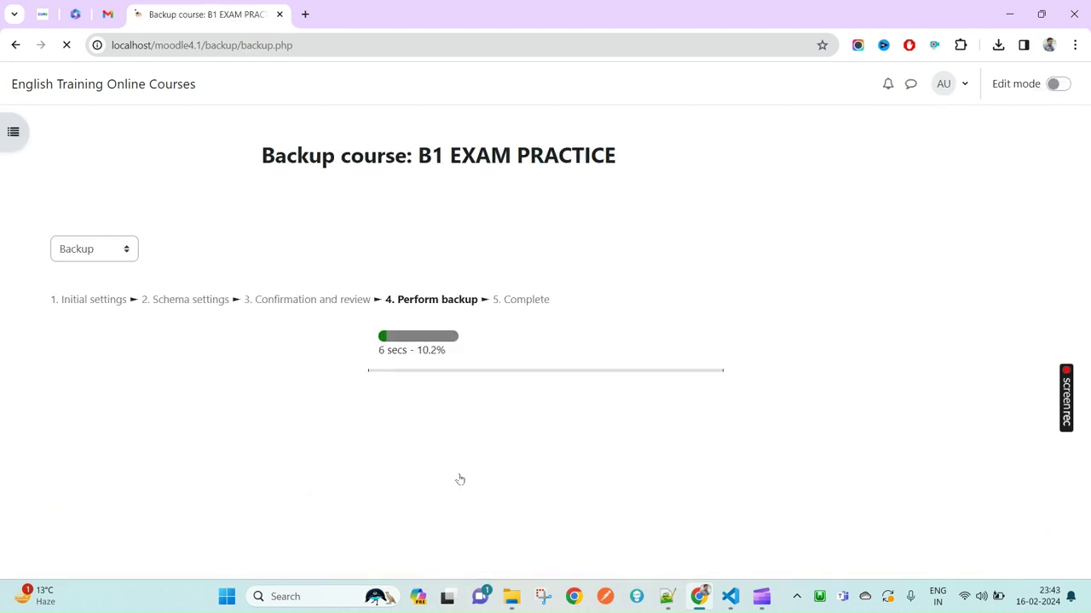
left_click_drag(378, 361, 425, 357)
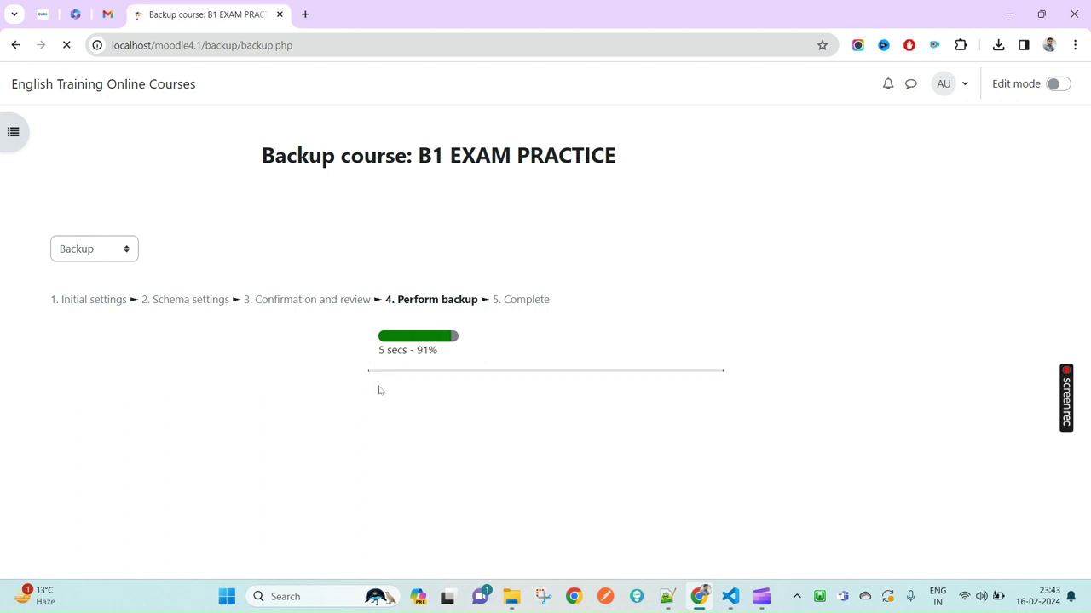
double_click(420, 351)
double_click(424, 350)
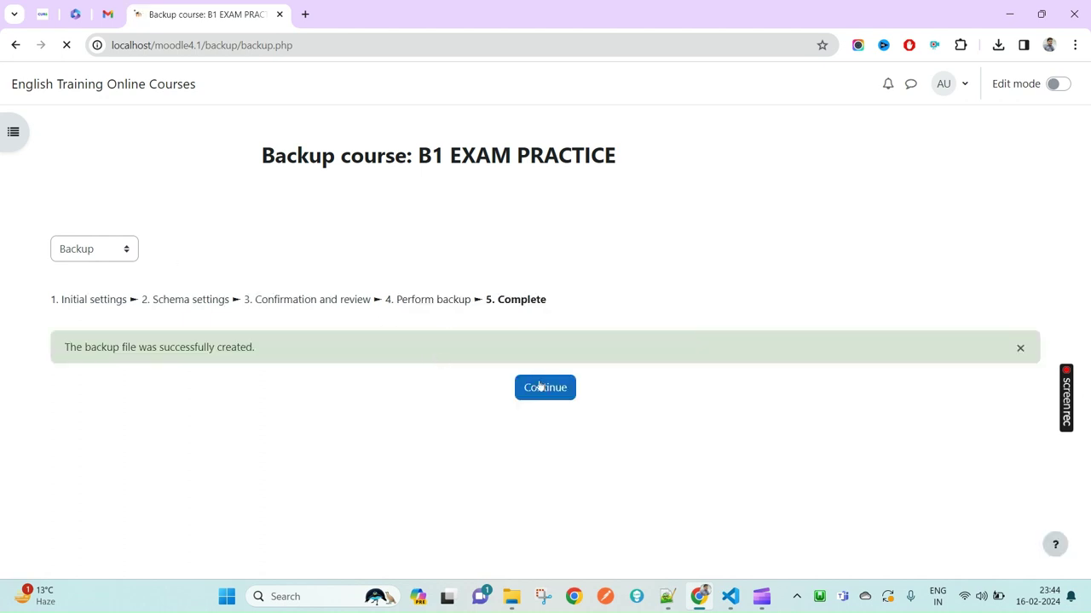
Step: Continue to the user private backup area and check the newest B1 exam practice backup's filename, time and size
left_click(545, 392)
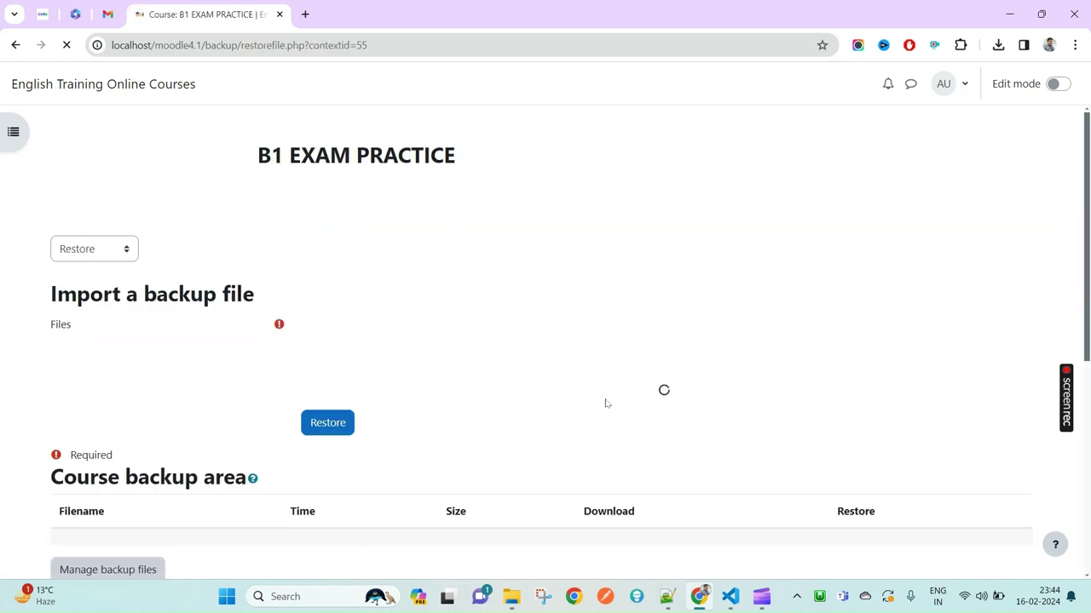
scroll(604, 402, "down", 5)
scroll(604, 403, "down", 1)
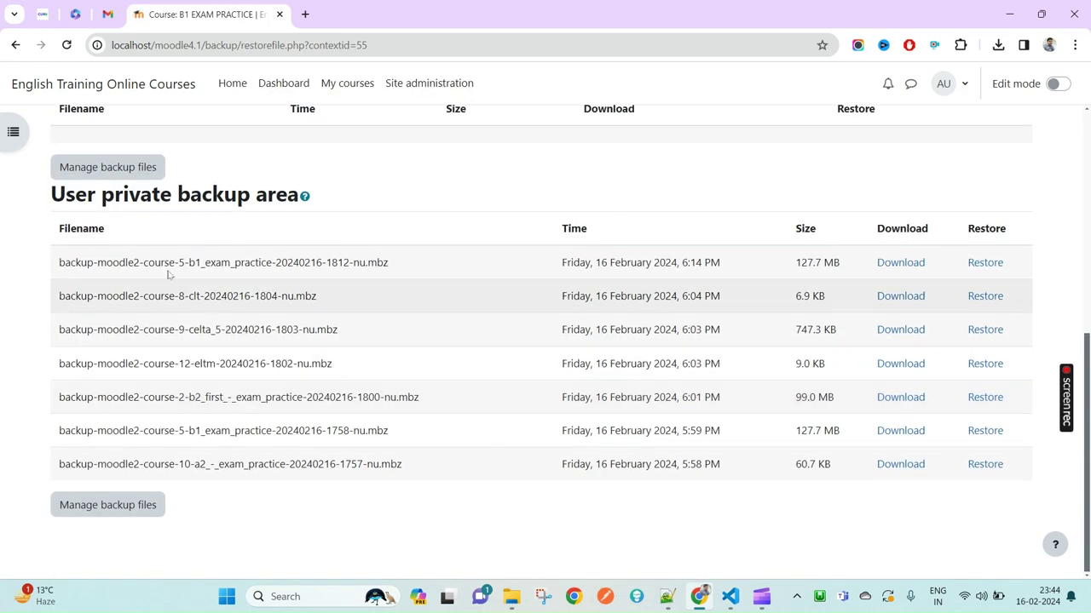
triple_click(171, 271)
scroll(742, 433, "up", 2)
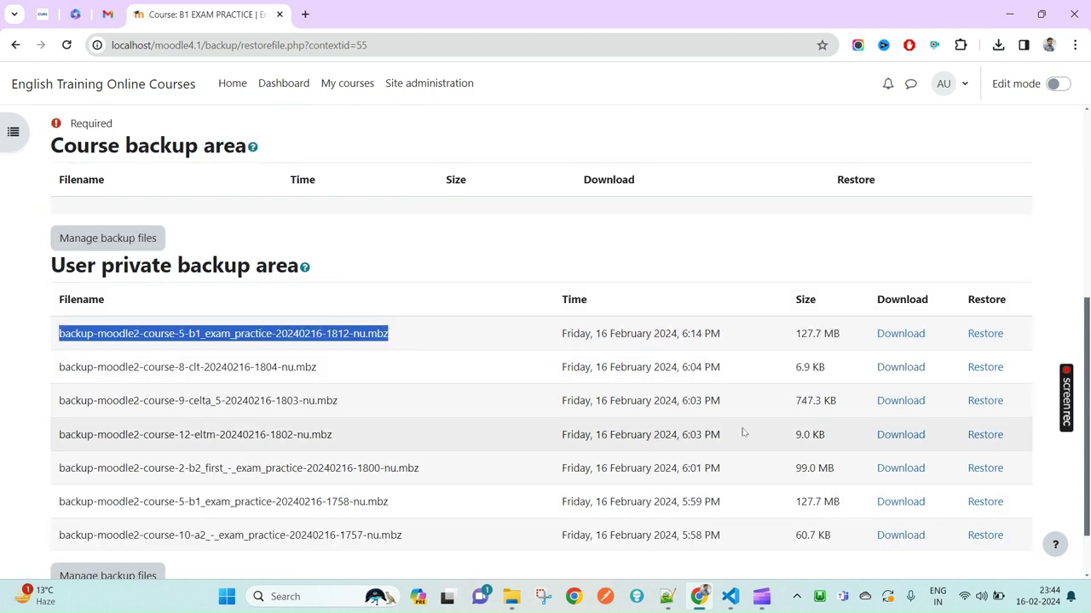
triple_click(645, 334)
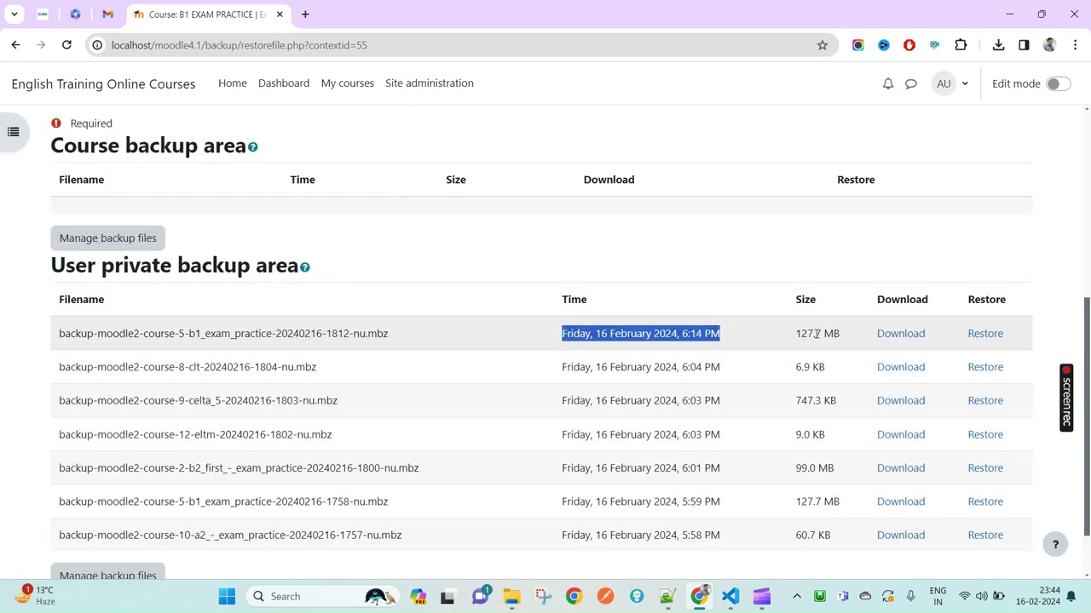
double_click(645, 334)
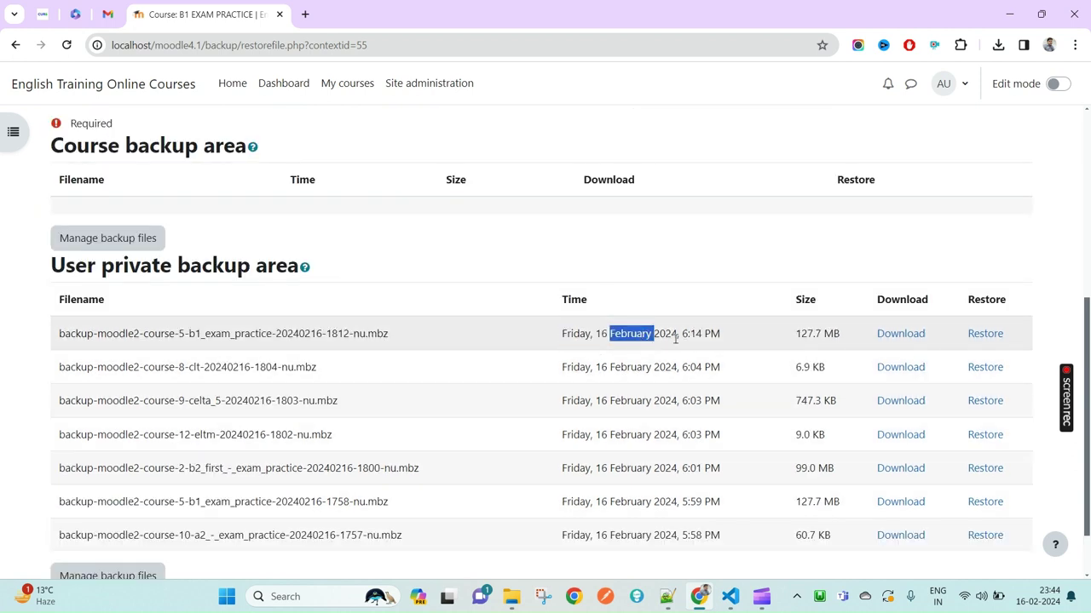
triple_click(807, 333)
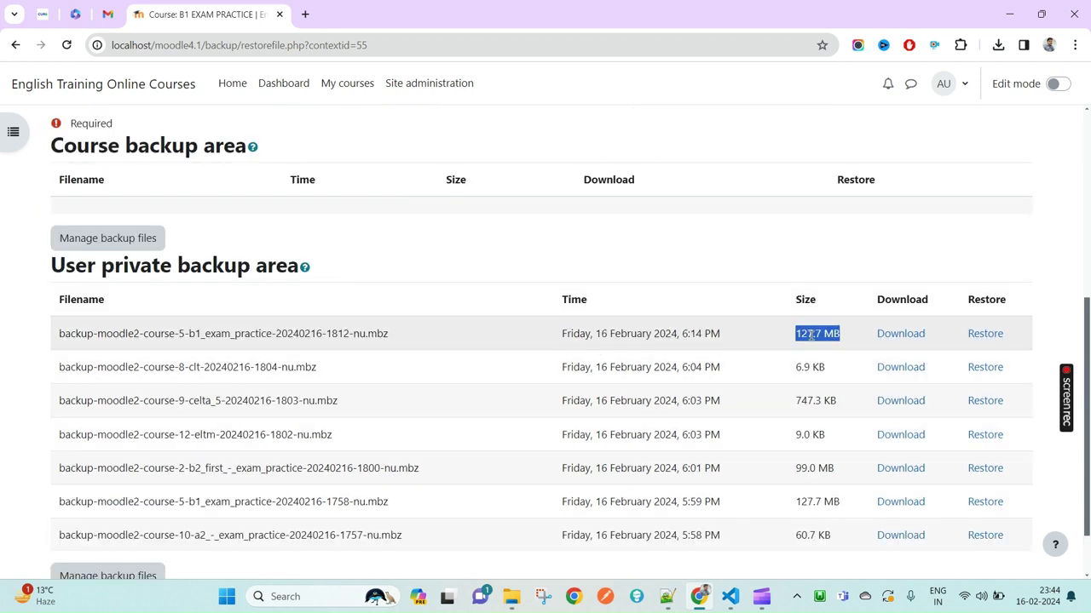
left_click(905, 335)
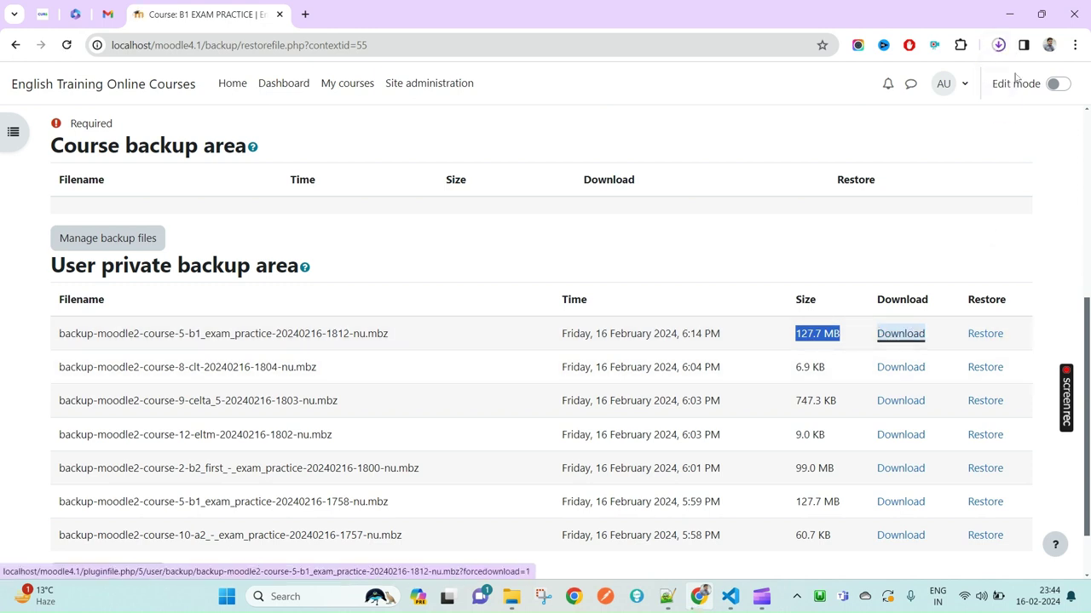
left_click(998, 44)
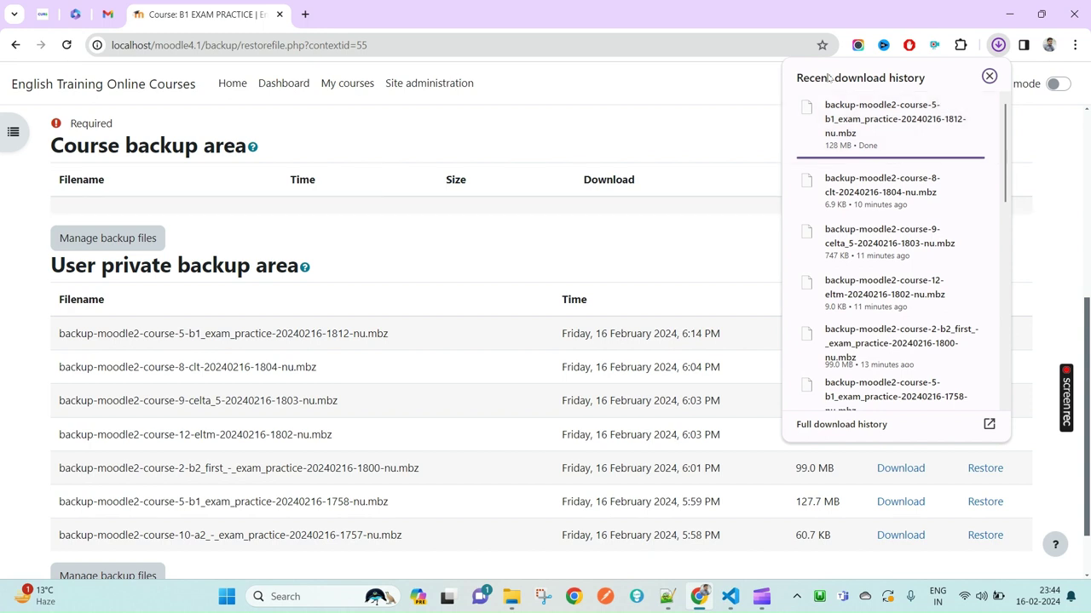
Step: Open course and category management from the site administration's course settings and look over the listed categories
mouse_move(843, 126)
scroll(499, 305, "up", 5)
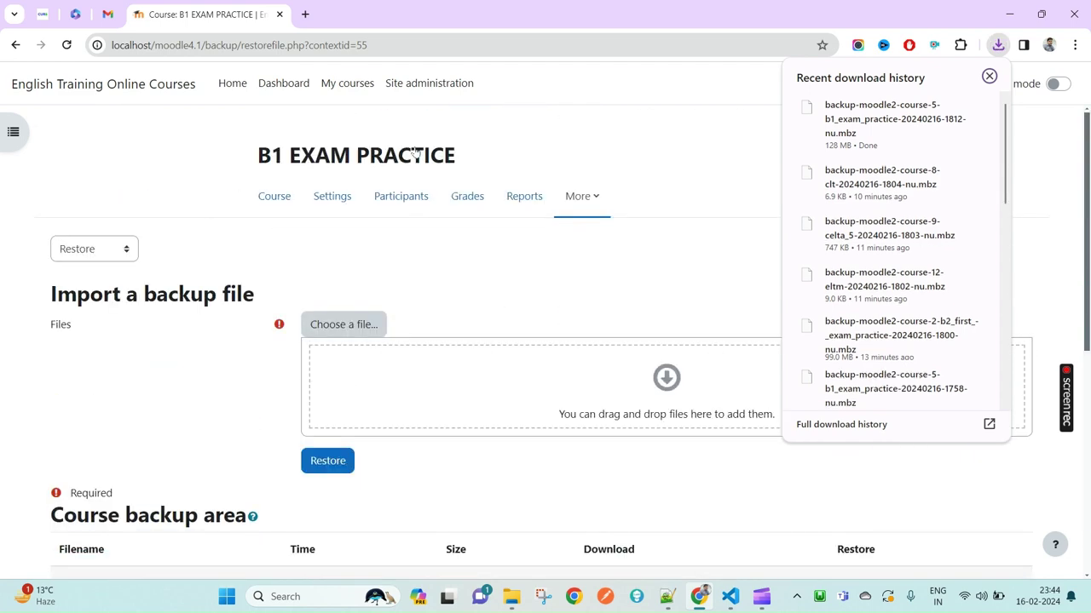
left_click(367, 97)
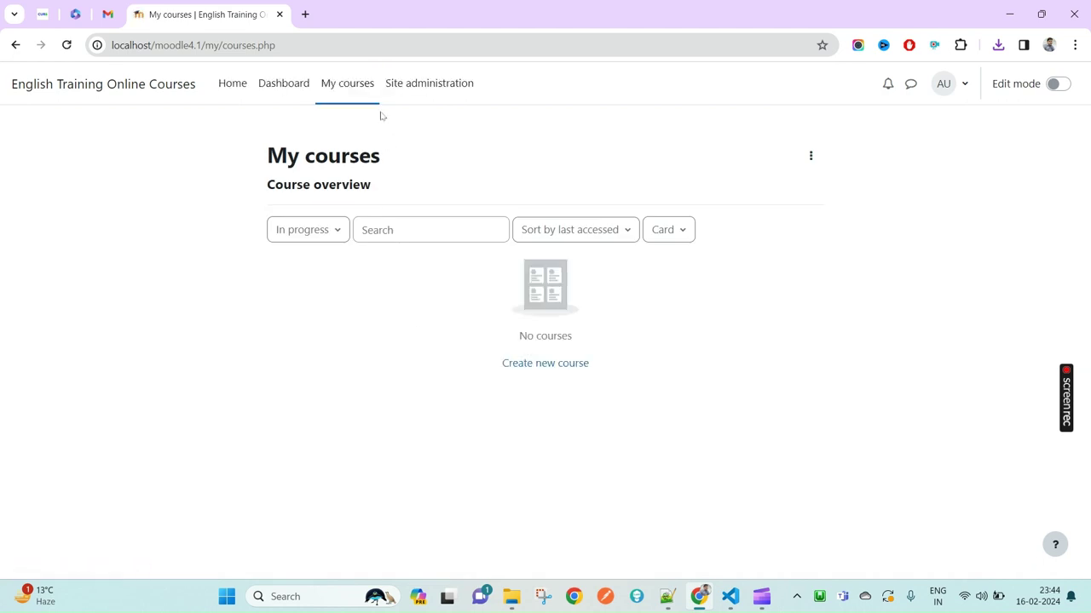
left_click(405, 95)
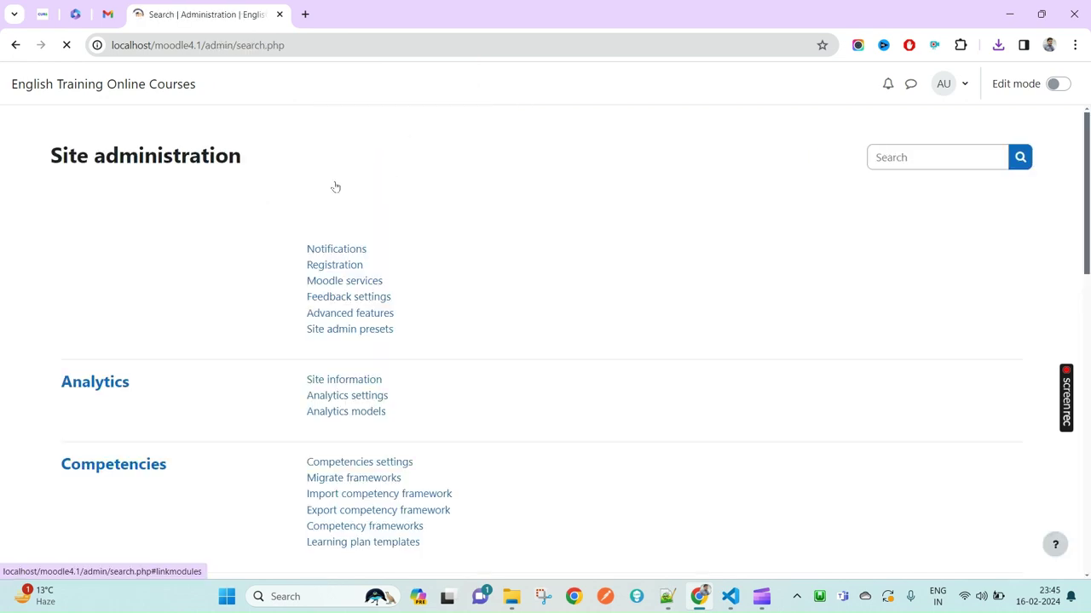
left_click(185, 209)
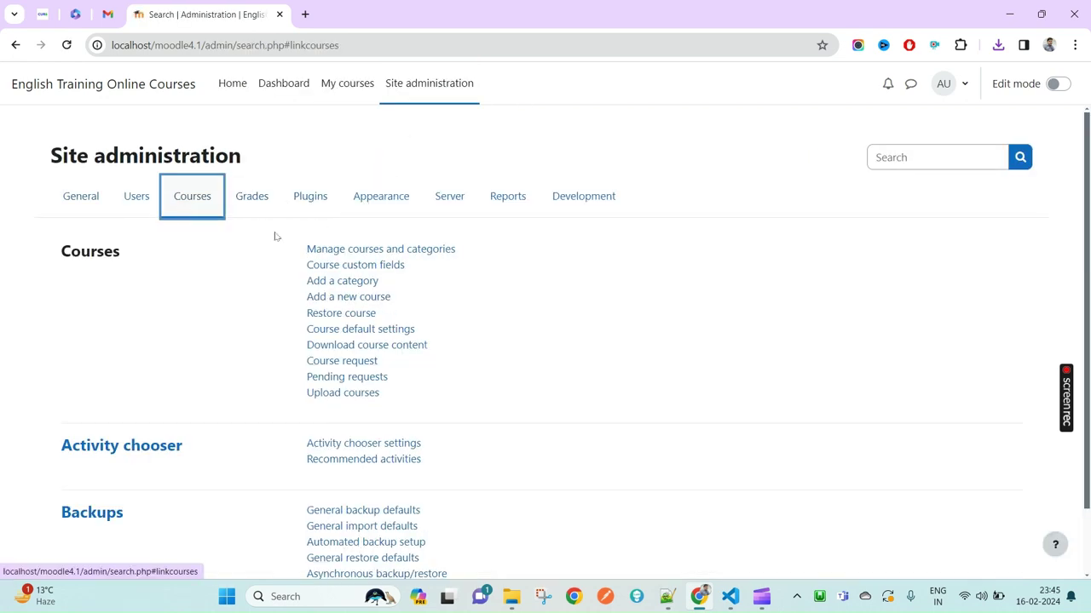
left_click(418, 251)
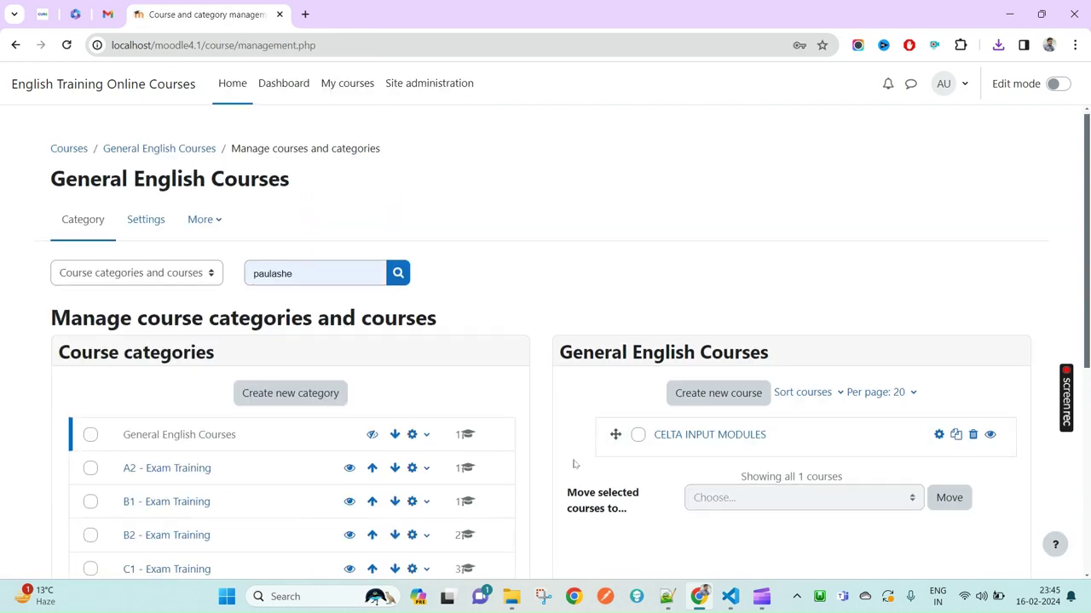
scroll(523, 441, "down", 5)
scroll(524, 440, "up", 5)
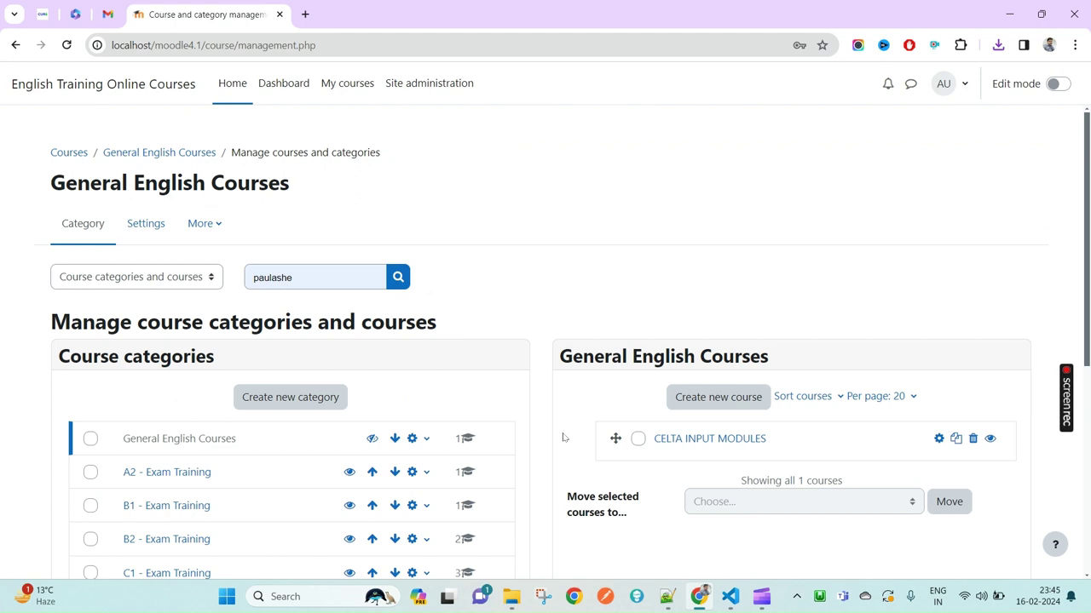
left_click(730, 401)
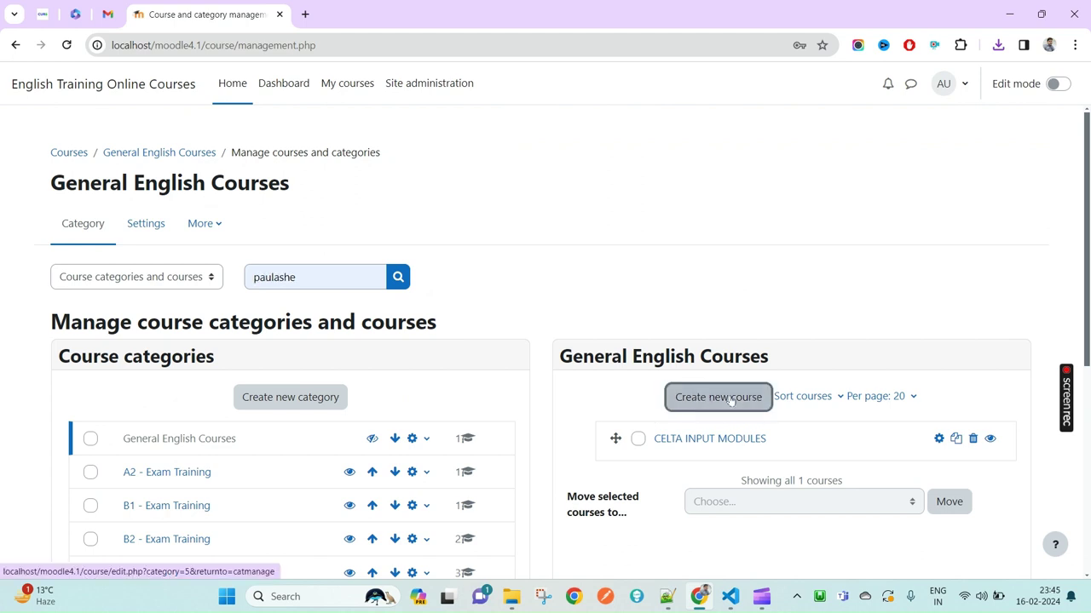
left_click_drag(730, 400, 341, 277)
left_click(218, 224)
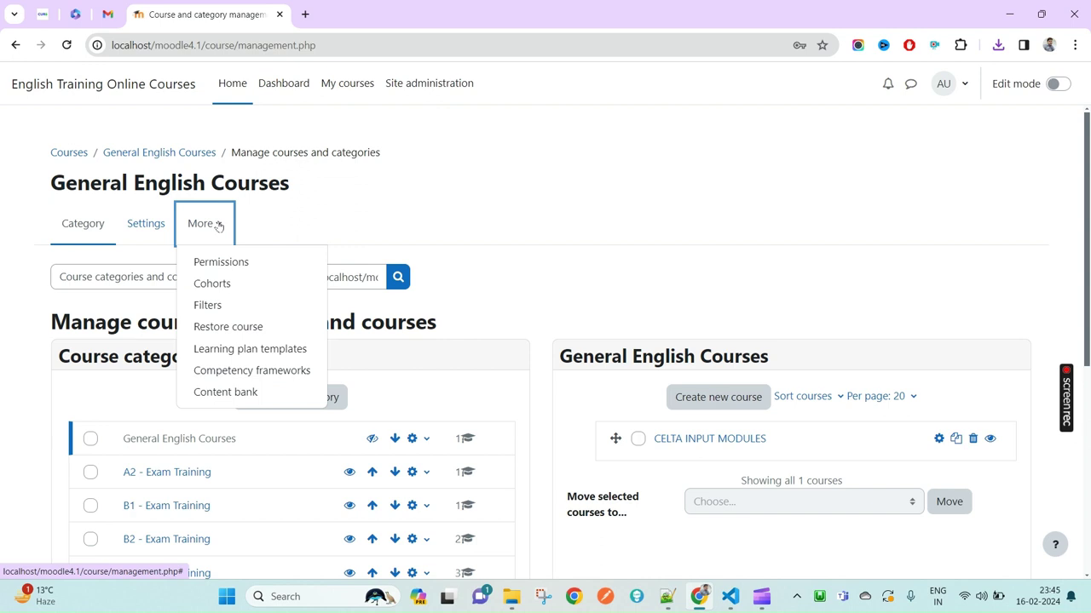
left_click(743, 337)
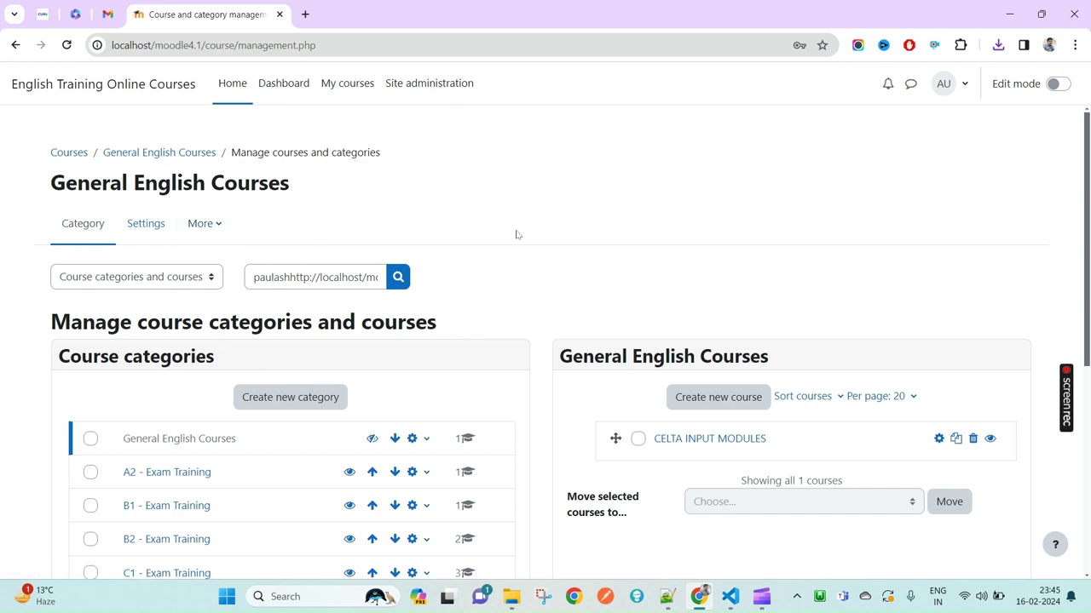
Step: Clear the course search field and open the Restore course page for the General English Courses category
triple_click(323, 283)
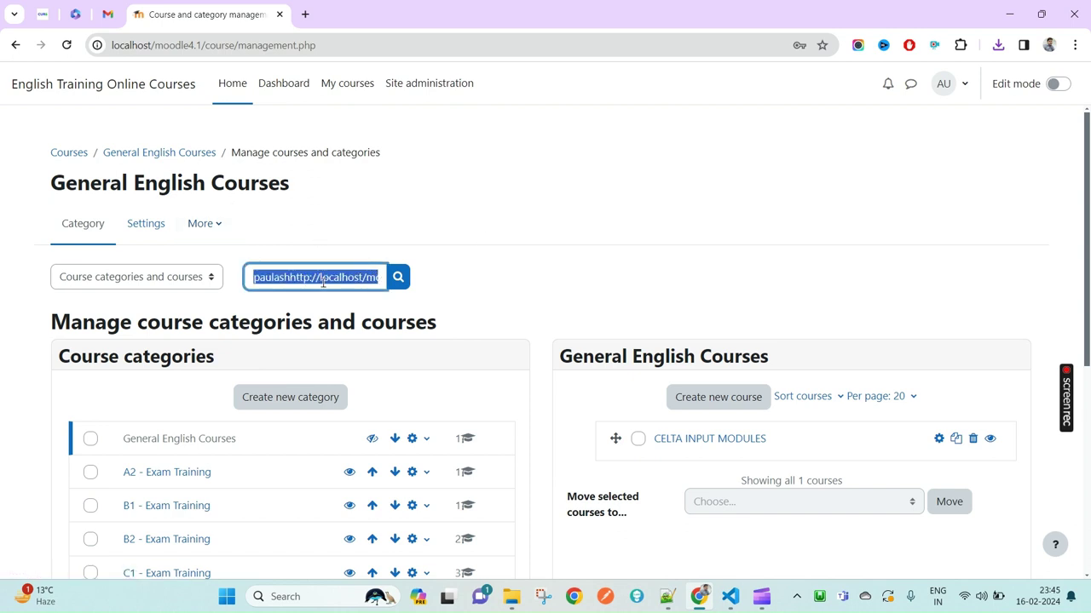
key("BackSpace")
left_click(388, 196)
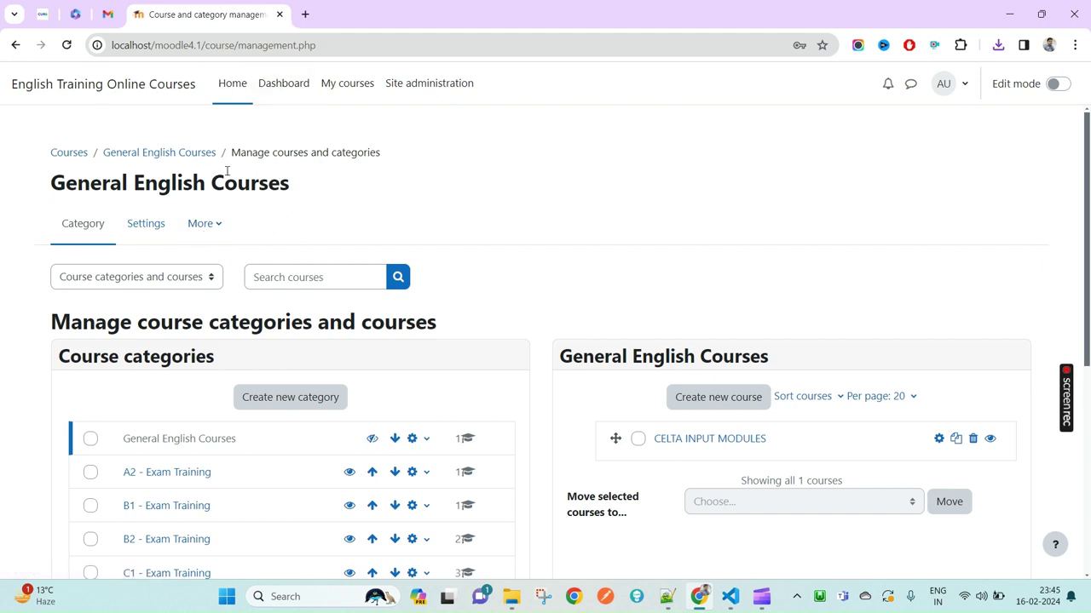
left_click(206, 223)
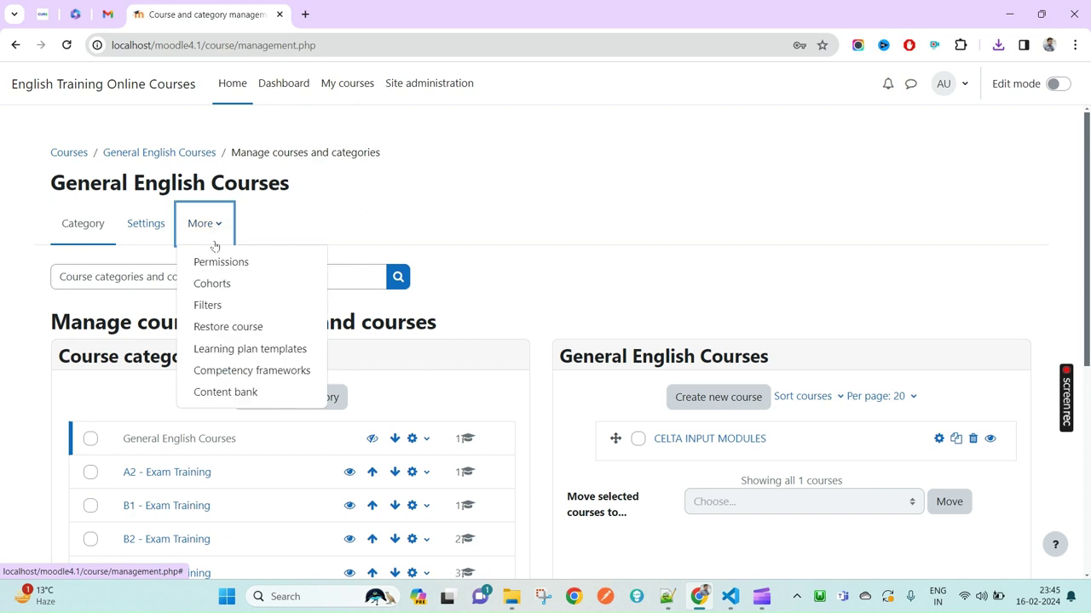
left_click(222, 334)
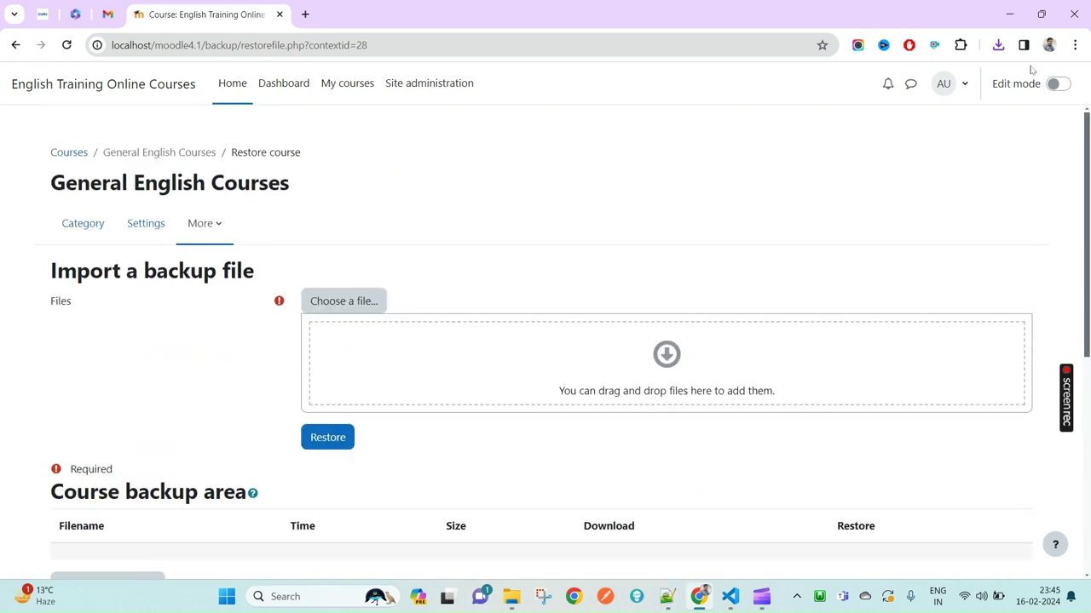
left_click(998, 45)
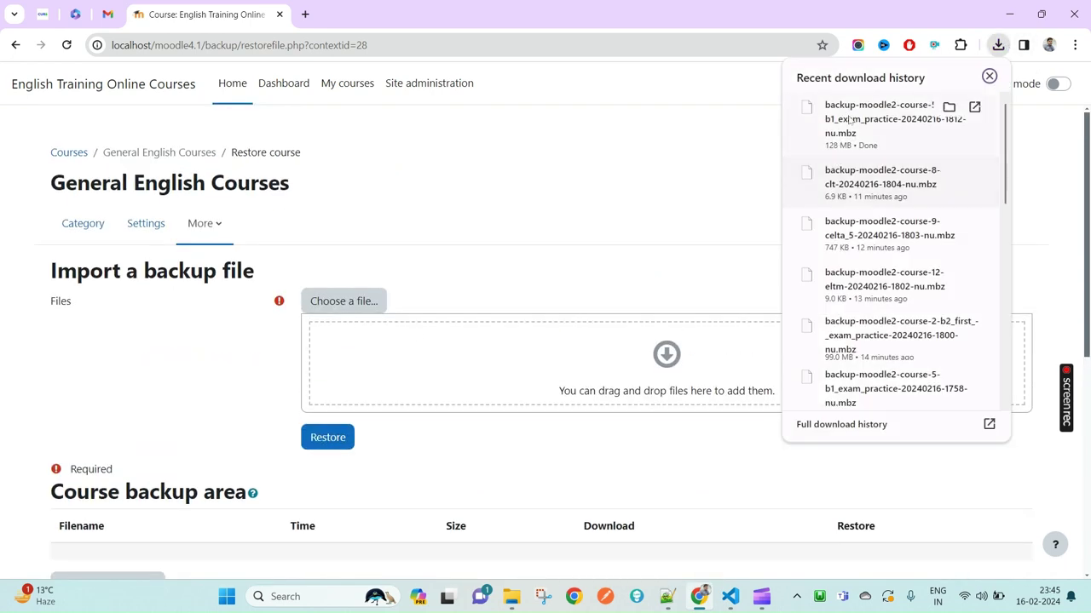
left_click_drag(848, 119, 441, 361)
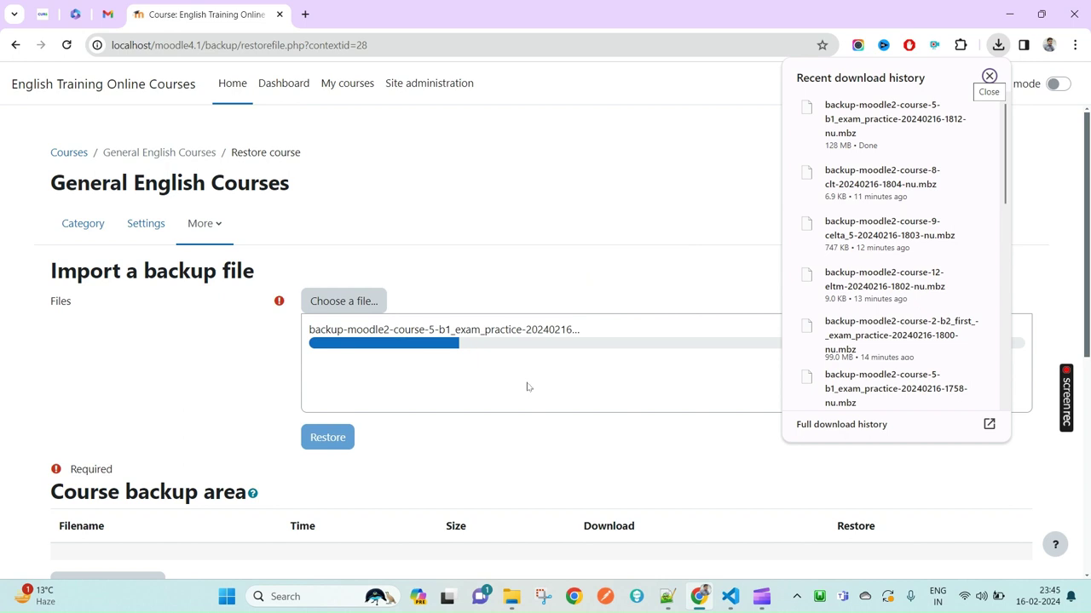
left_click(554, 438)
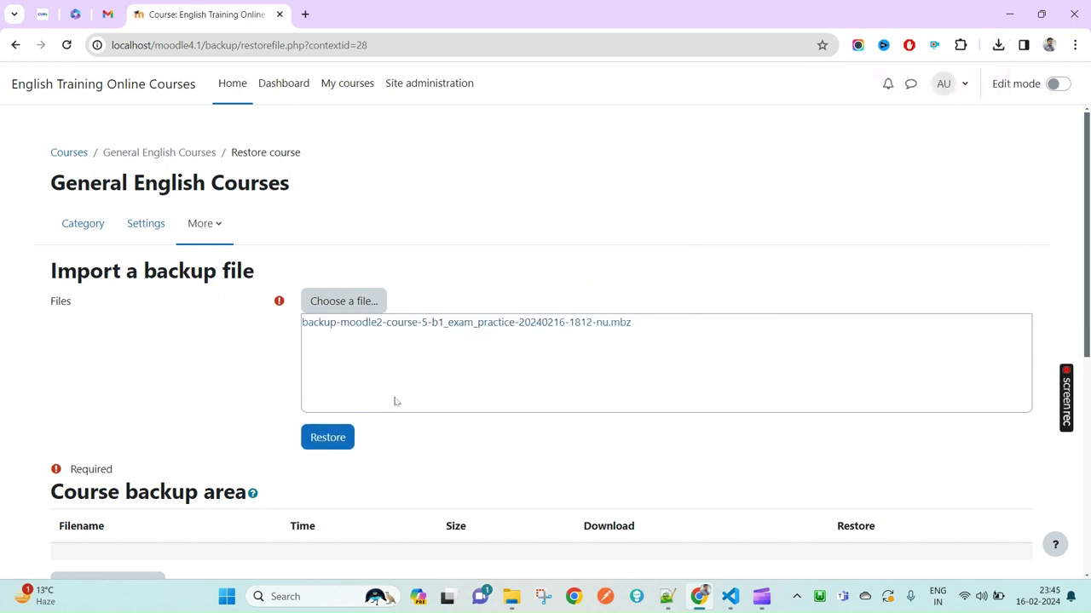
left_click(339, 437)
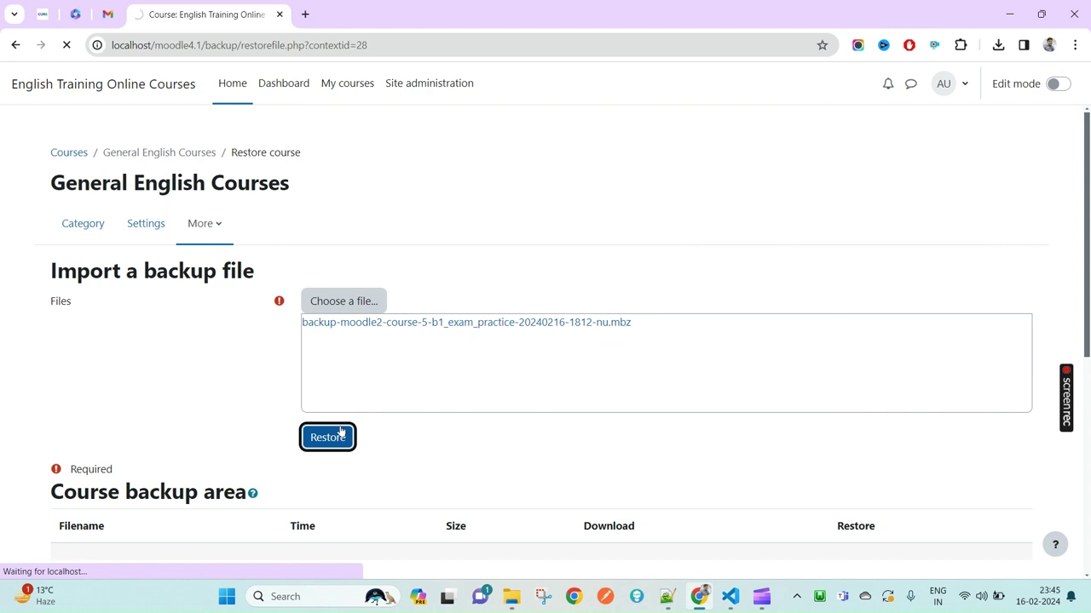
Step: Review the backup details, settings and included course sections, and continue to the restore destination
scroll(340, 431, "down", 2)
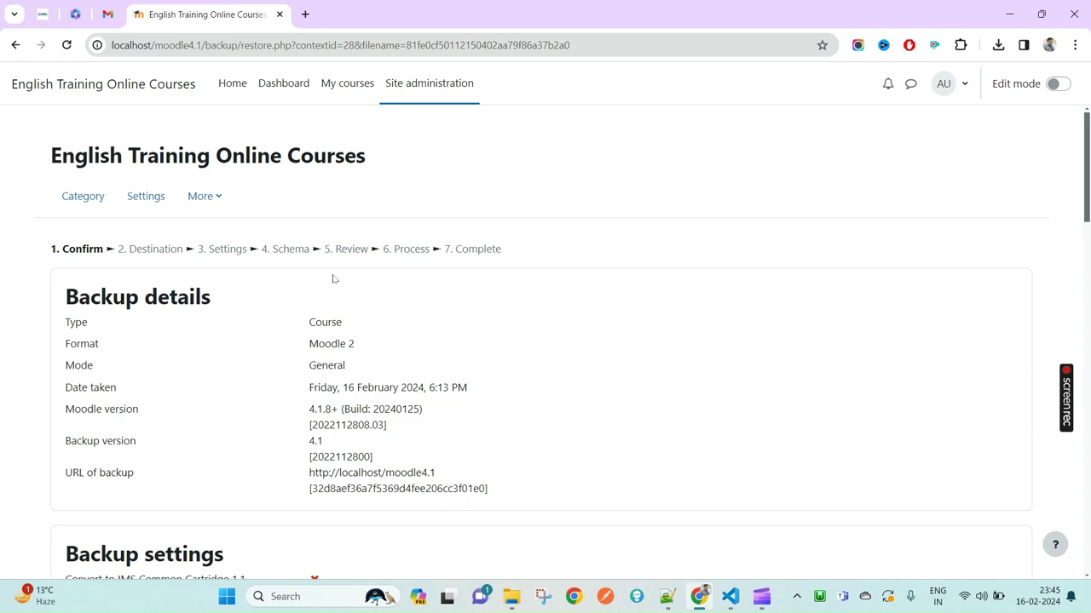
scroll(333, 278, "down", 3)
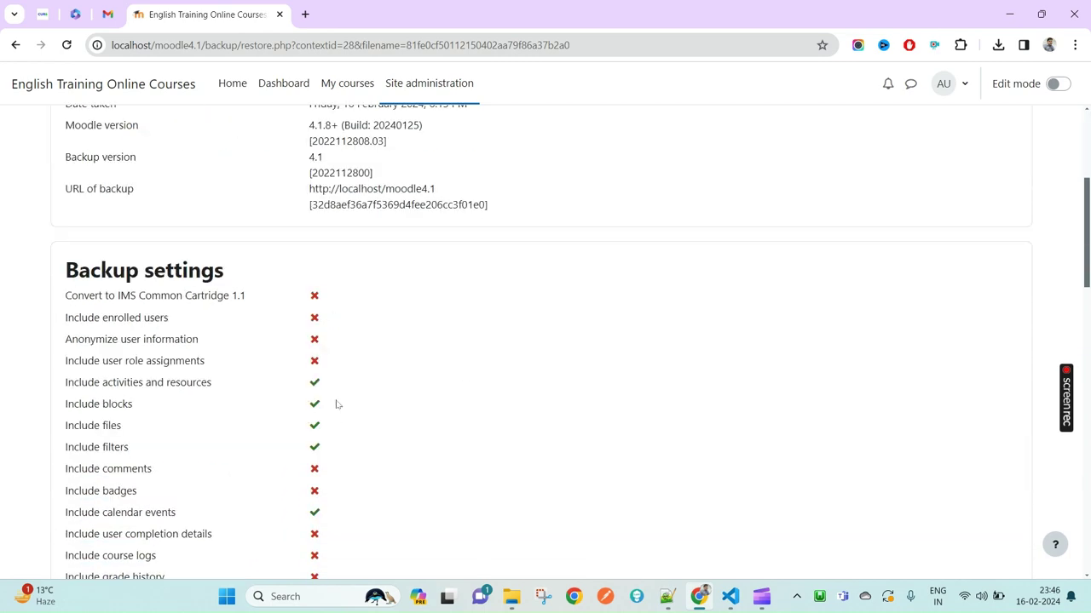
scroll(380, 433, "down", 4)
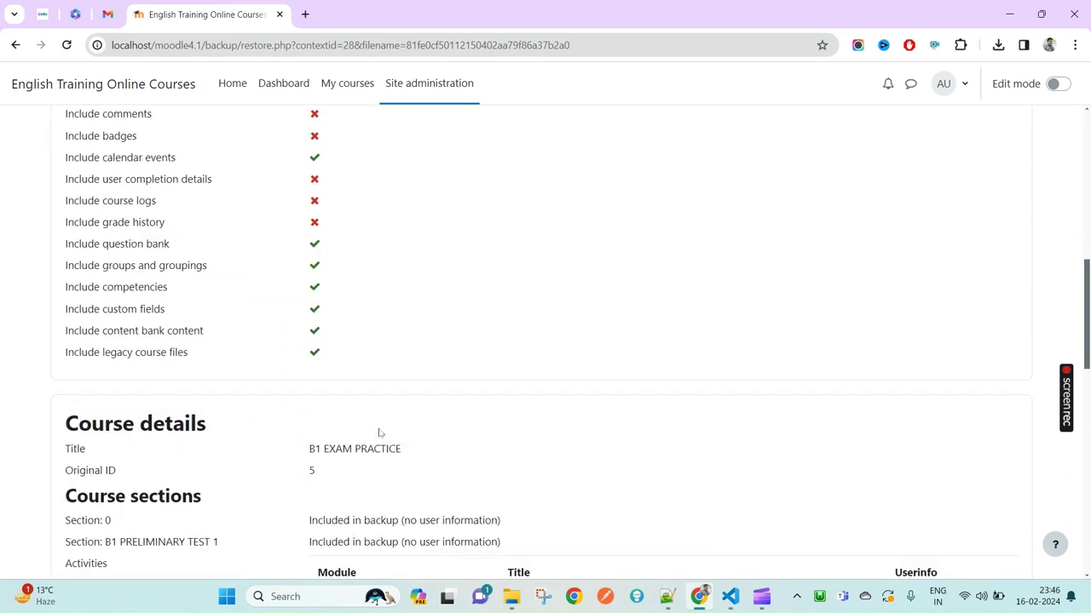
scroll(379, 432, "down", 4)
scroll(402, 423, "down", 5)
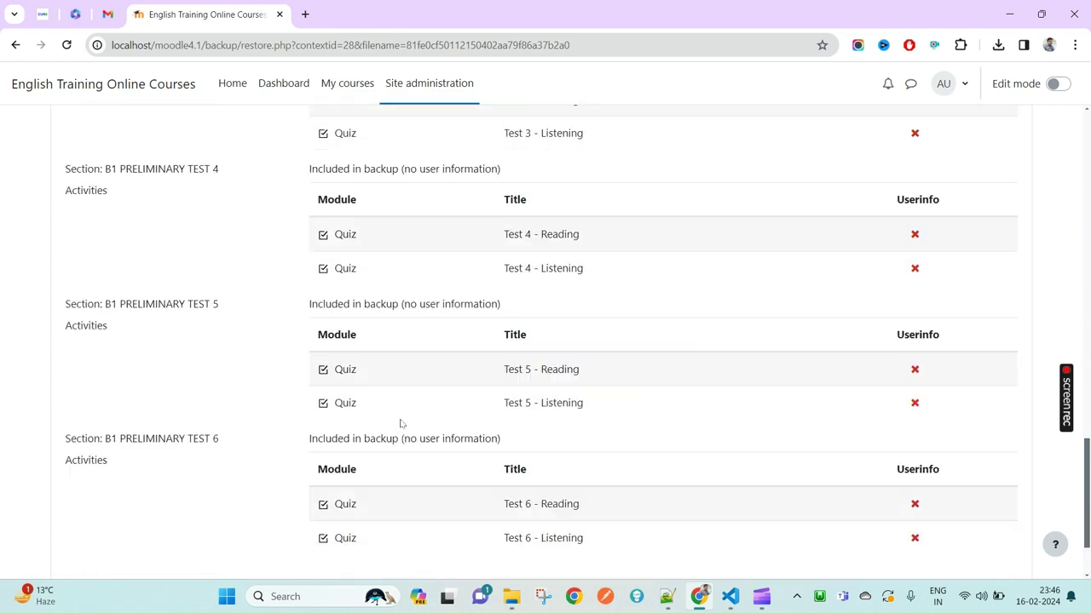
scroll(402, 423, "down", 2)
left_click(540, 506)
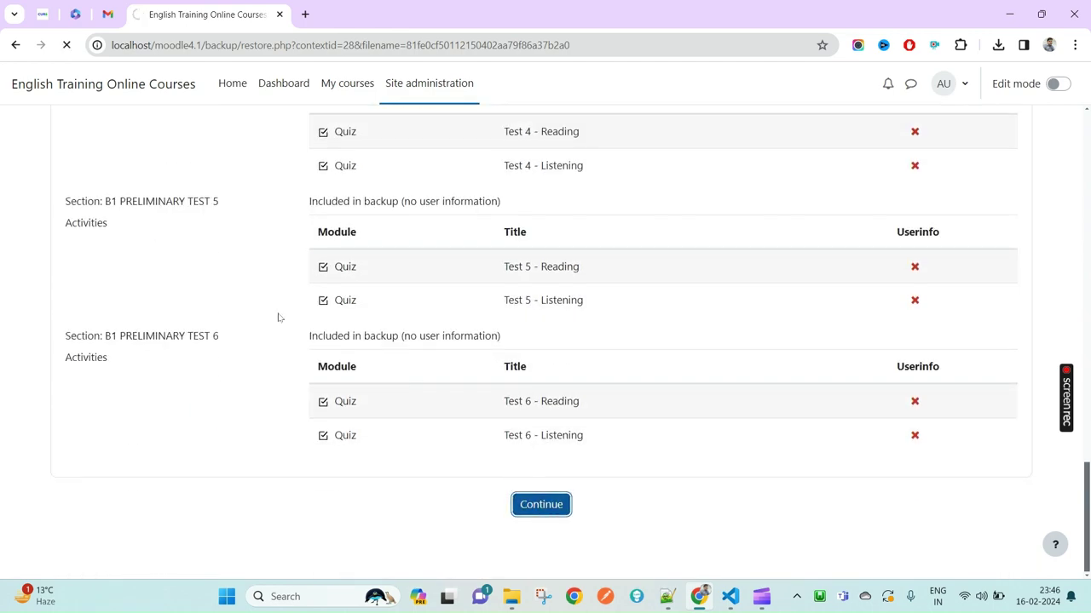
Step: Compare the destination options for restoring as a new course and restoring into an existing course
scroll(415, 481, "down", 1)
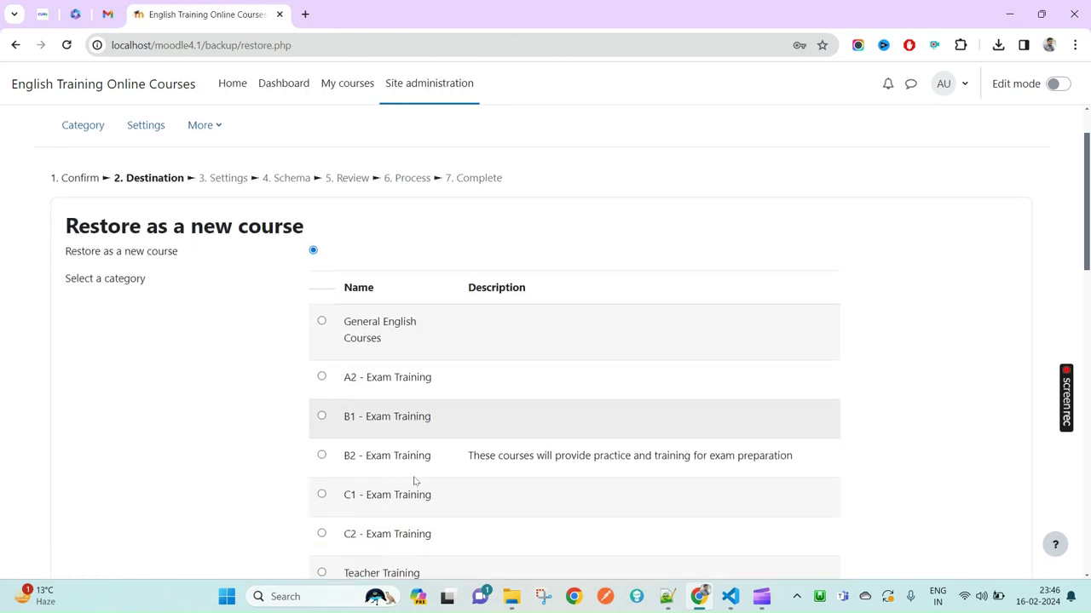
left_click_drag(68, 224, 264, 221)
scroll(247, 275, "down", 2)
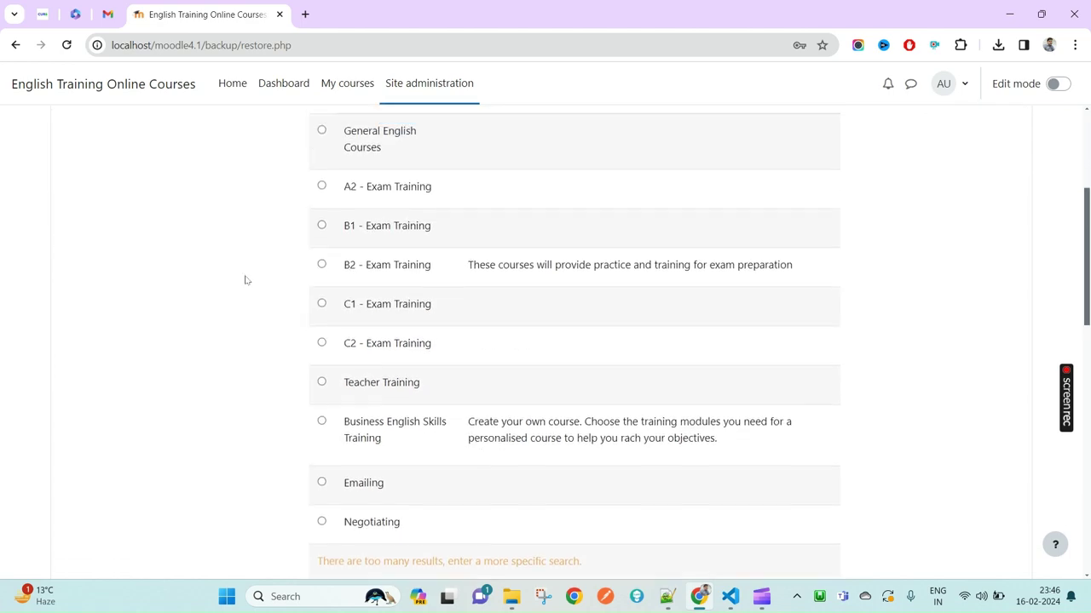
scroll(243, 280, "up", 3)
scroll(400, 358, "down", 3)
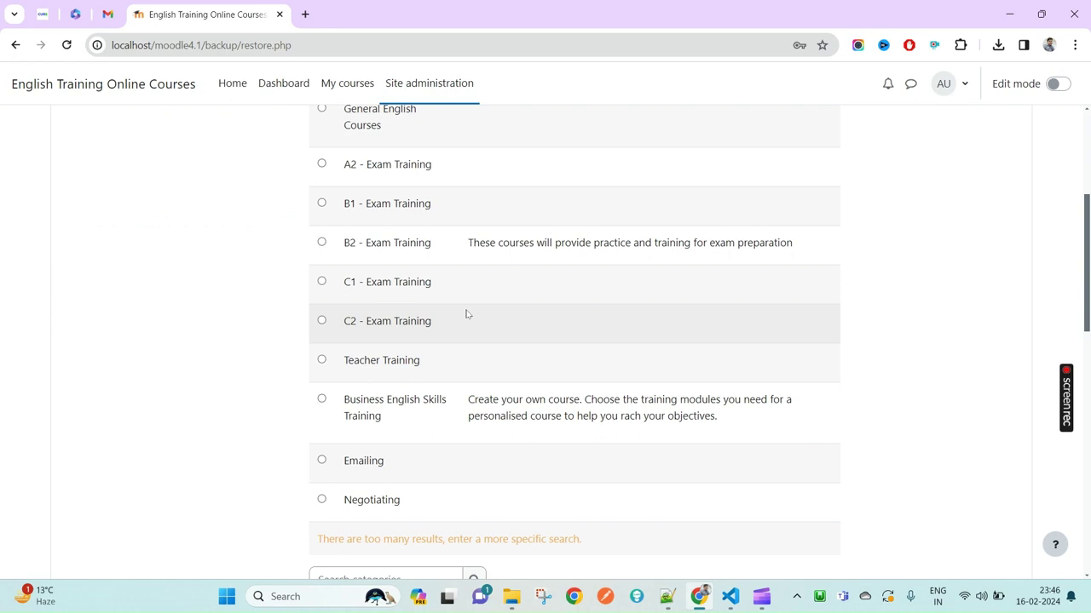
scroll(280, 448, "down", 4)
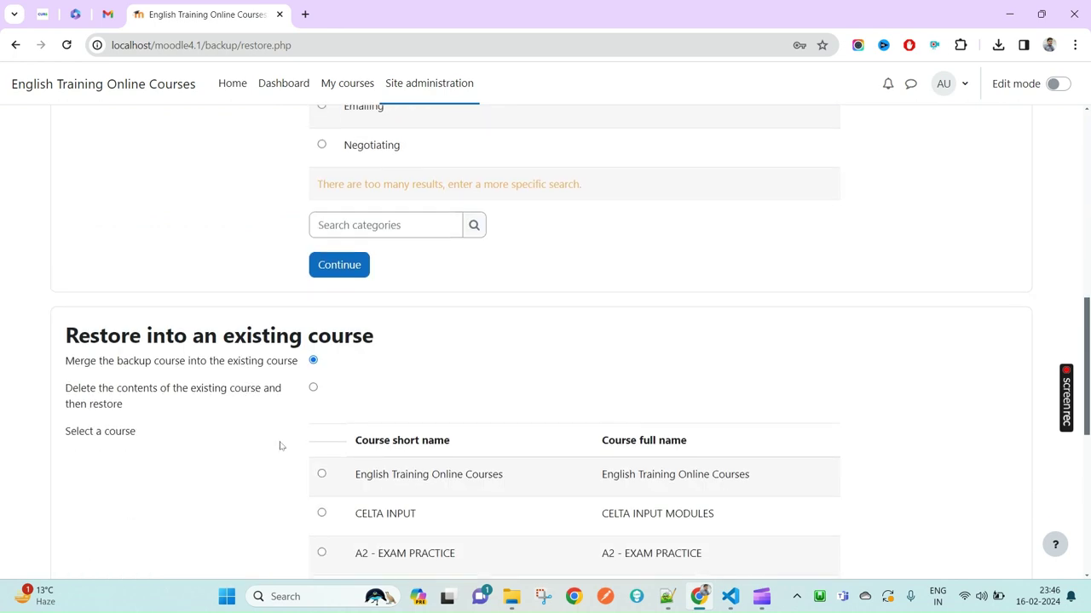
scroll(280, 446, "down", 1)
left_click_drag(51, 275, 392, 270)
scroll(521, 455, "down", 2)
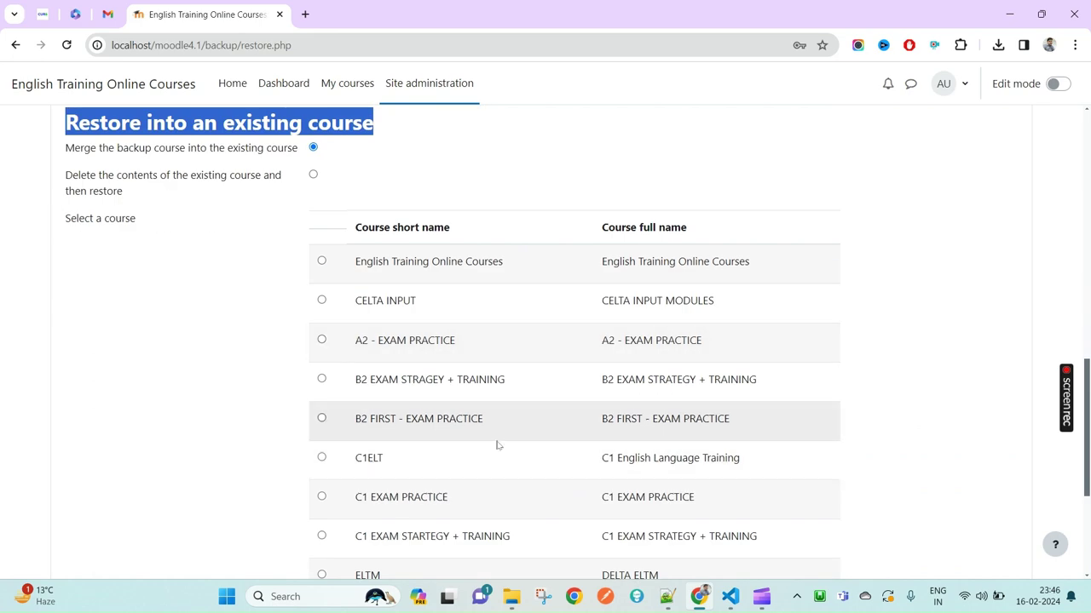
Step: Return to the new-course restore option and look through its available categories
scroll(511, 457, "up", 10)
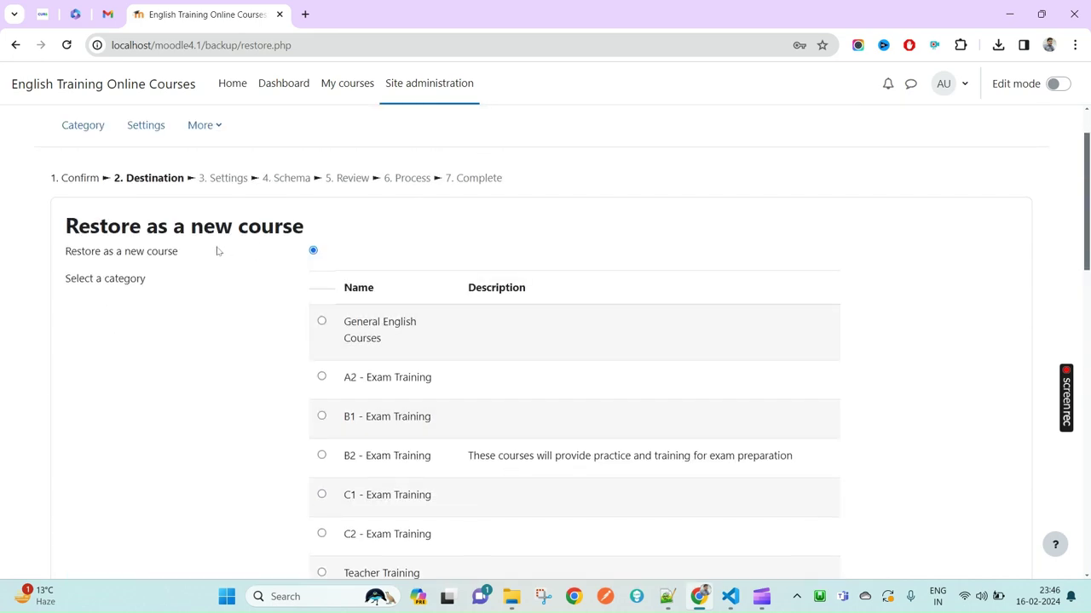
double_click(120, 227)
left_click_drag(121, 227, 269, 229)
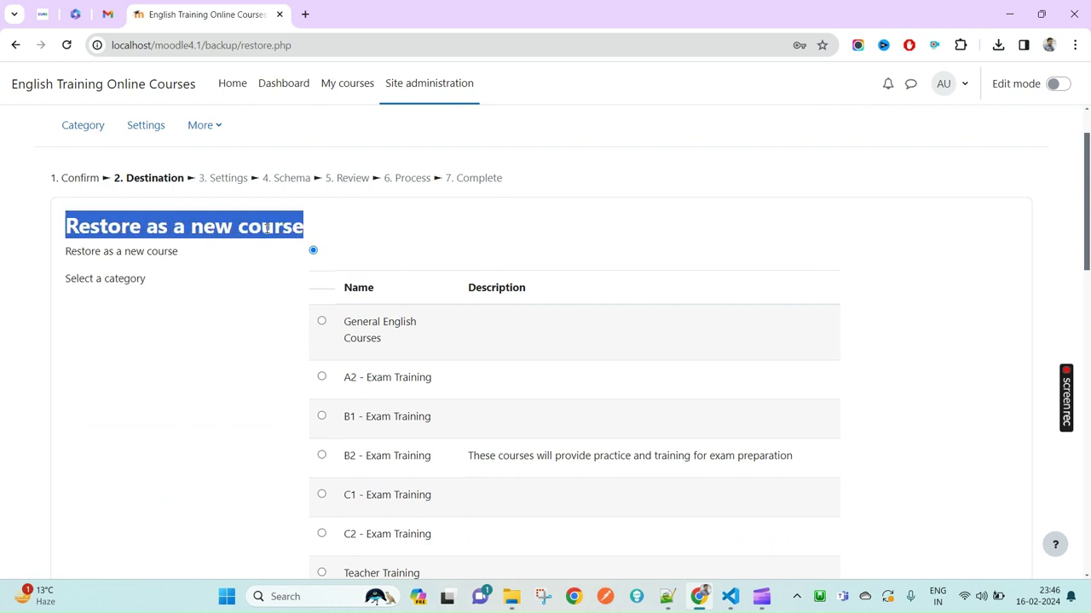
scroll(482, 376, "down", 2)
scroll(453, 420, "down", 3)
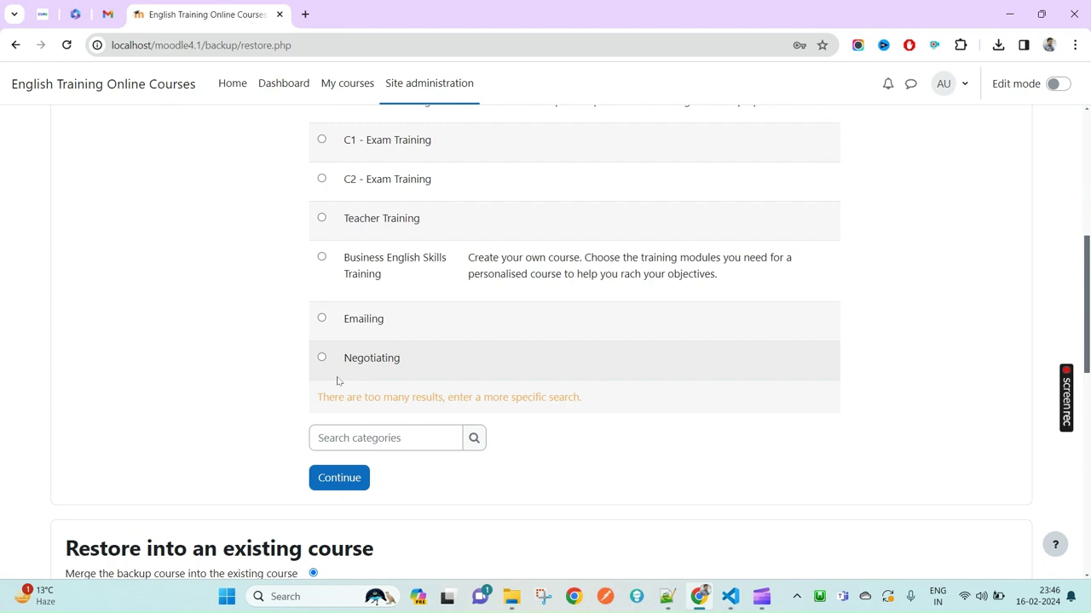
scroll(366, 292, "up", 6)
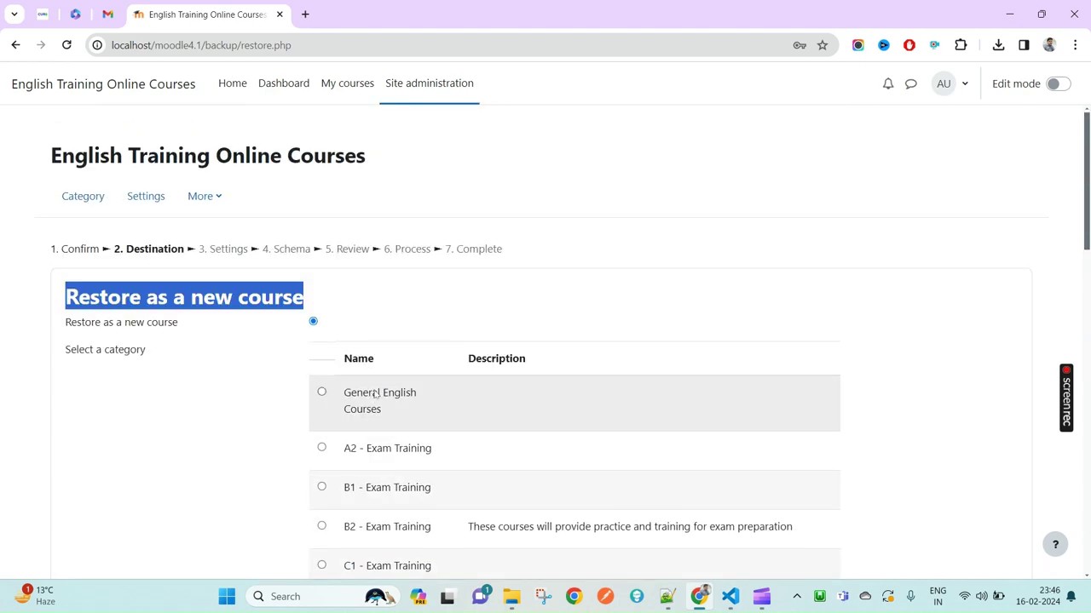
Step: Choose Negotiating as the category for the new course and continue to the restore settings
scroll(399, 442, "down", 5)
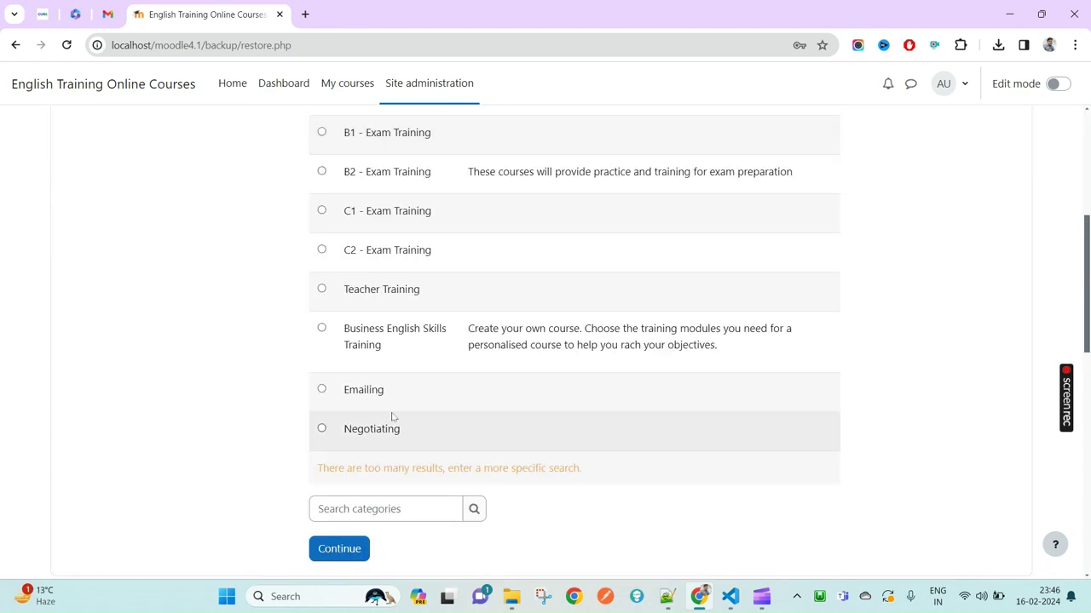
left_click(353, 434)
left_click_drag(401, 440, 344, 430)
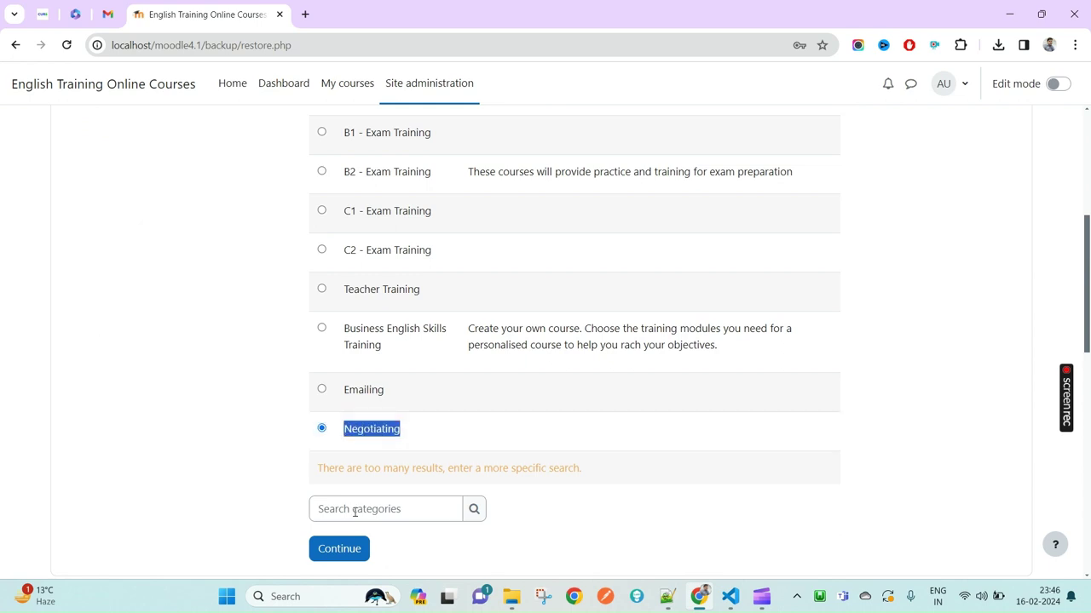
scroll(356, 533, "down", 2)
left_click(342, 415)
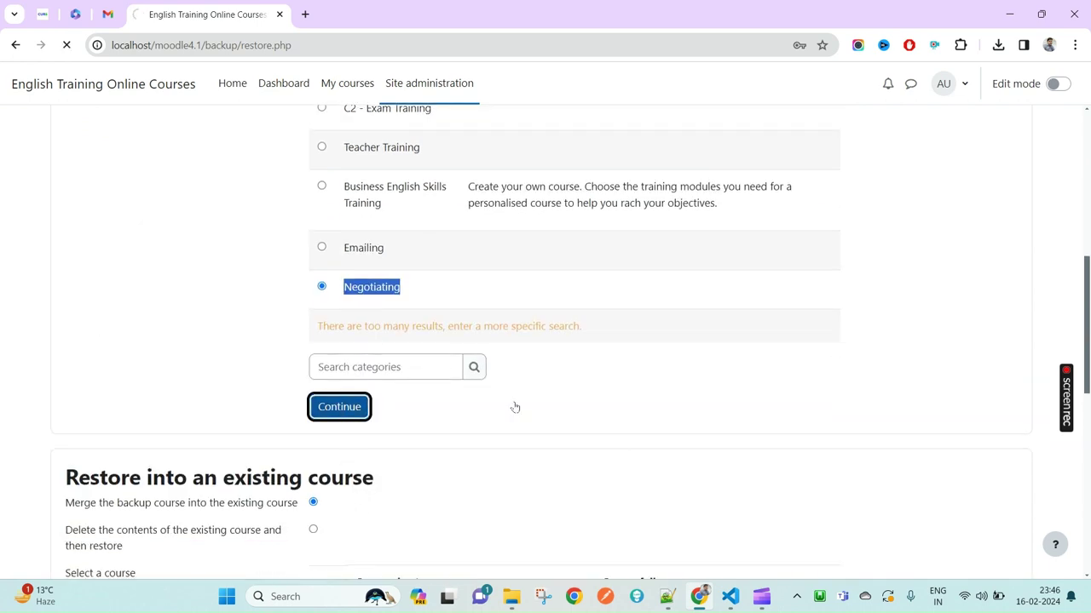
scroll(743, 471, "down", 5)
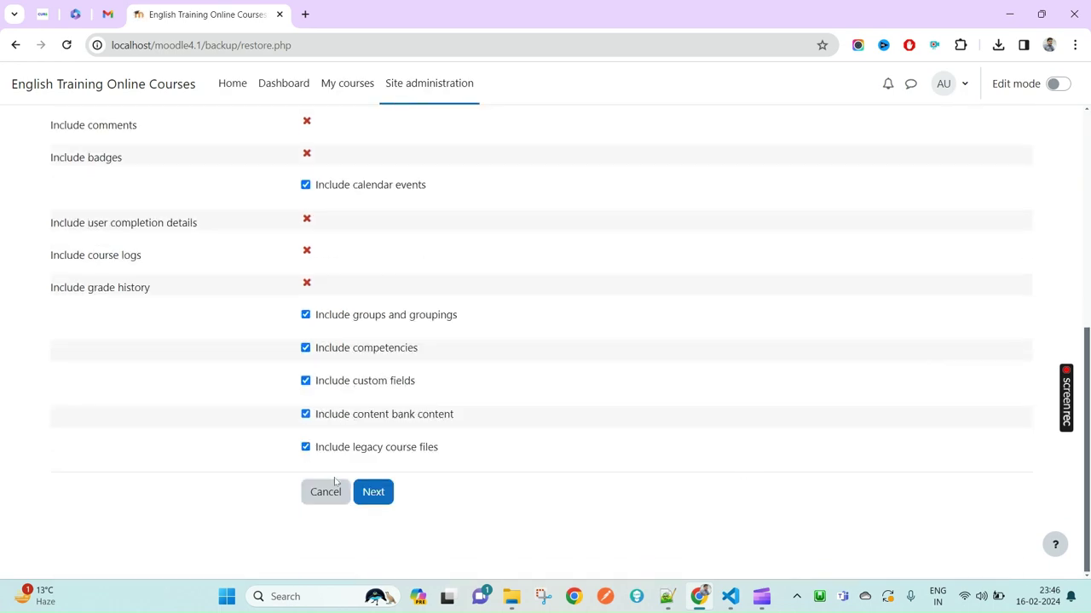
Step: Keep the default restore settings and all course sections for B1 EXAM PRACTICE, and perform the restore
left_click(382, 492)
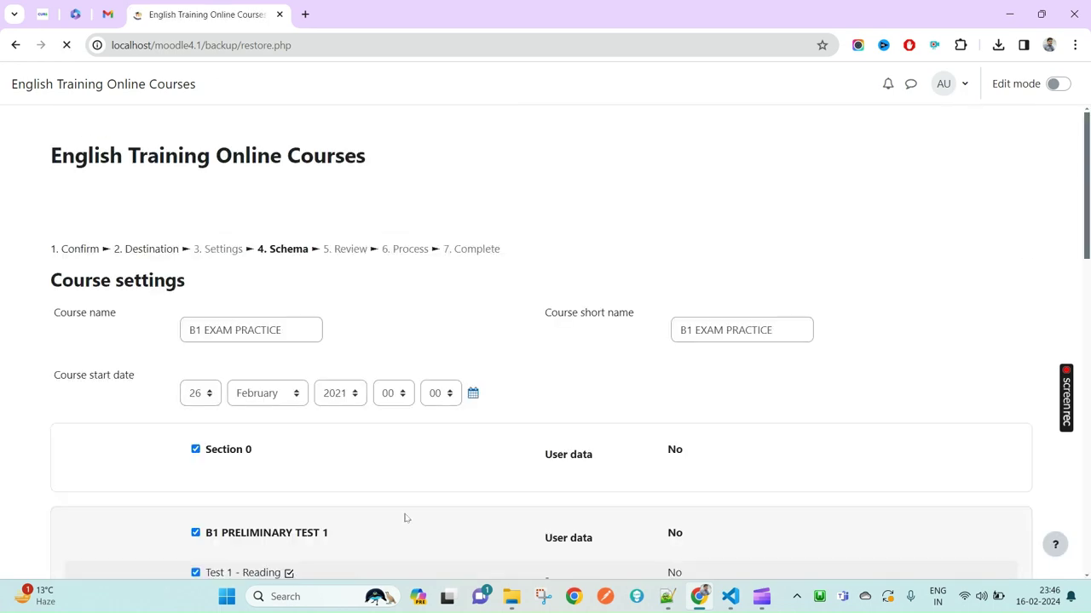
scroll(606, 482, "down", 15)
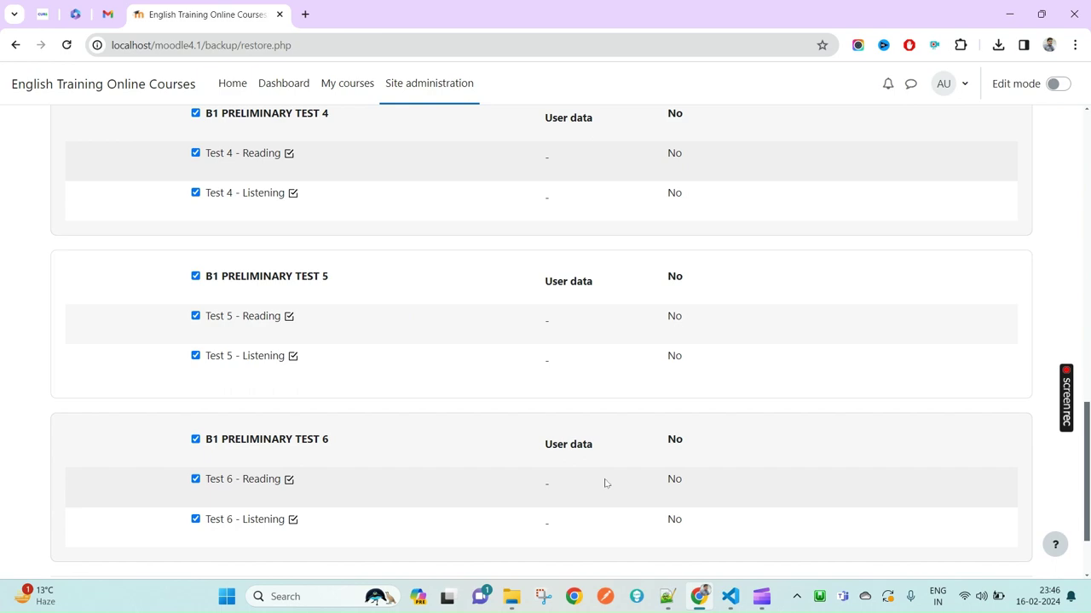
left_click(434, 493)
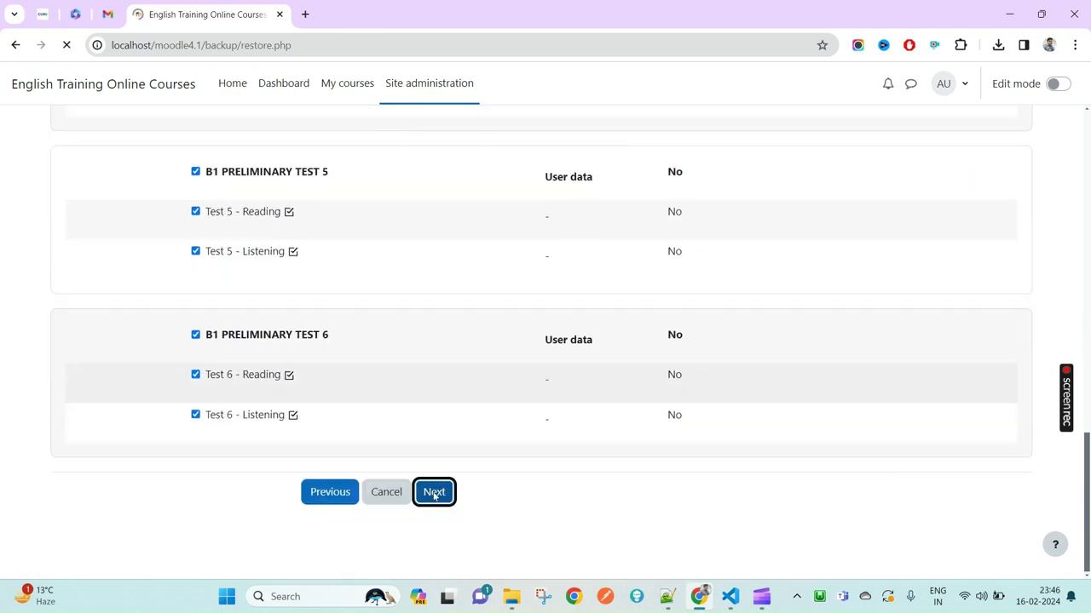
scroll(434, 496, "down", 20)
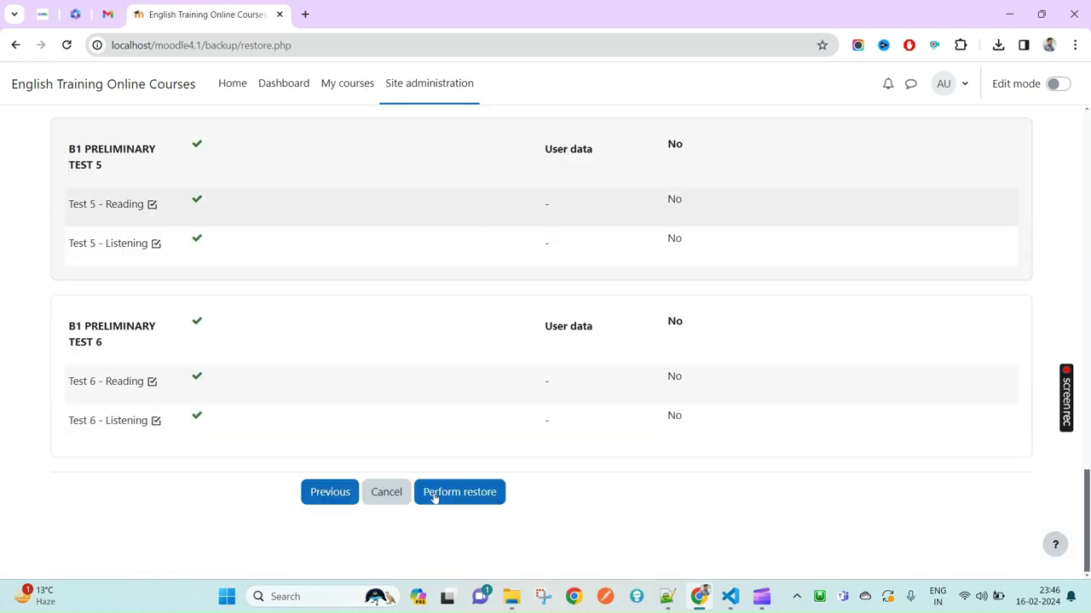
left_click(434, 495)
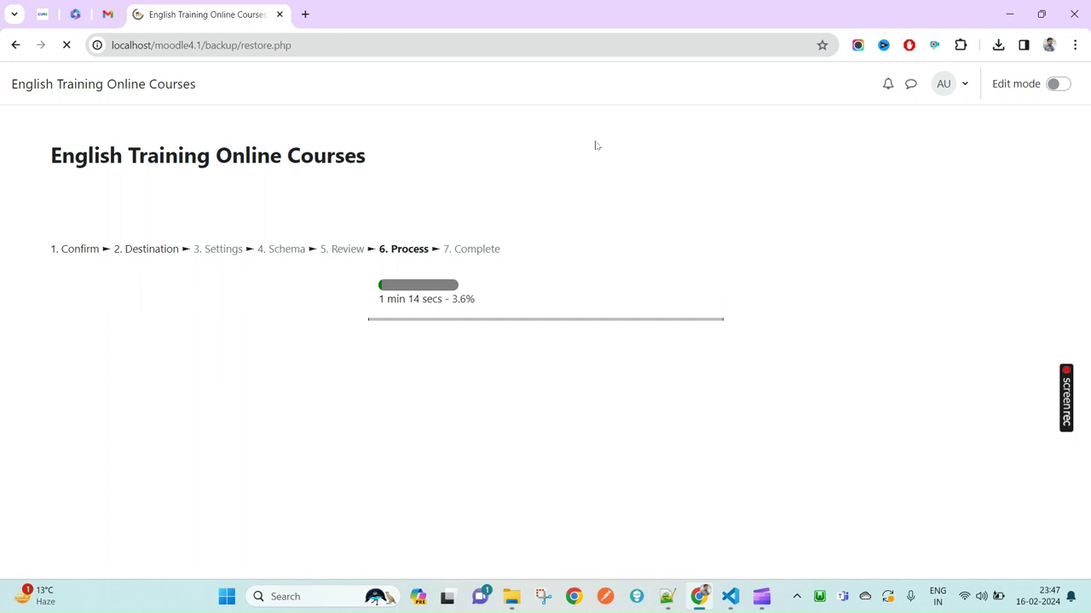
Step: Check the backup file's size in the recent downloads and monitor the restore's progress and remaining time
left_click(997, 45)
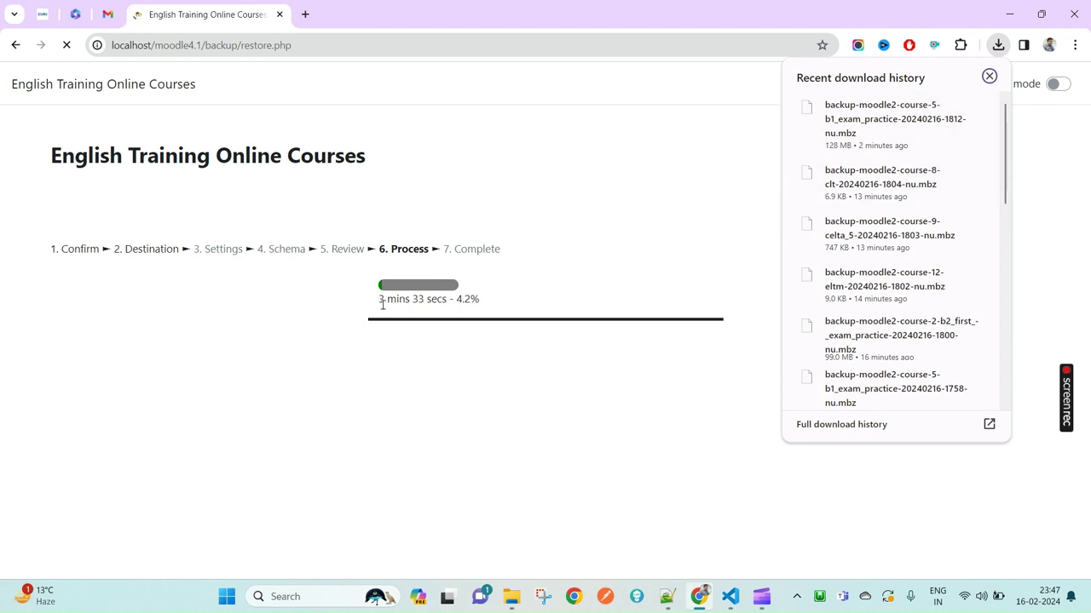
left_click_drag(383, 300, 460, 299)
double_click(460, 299)
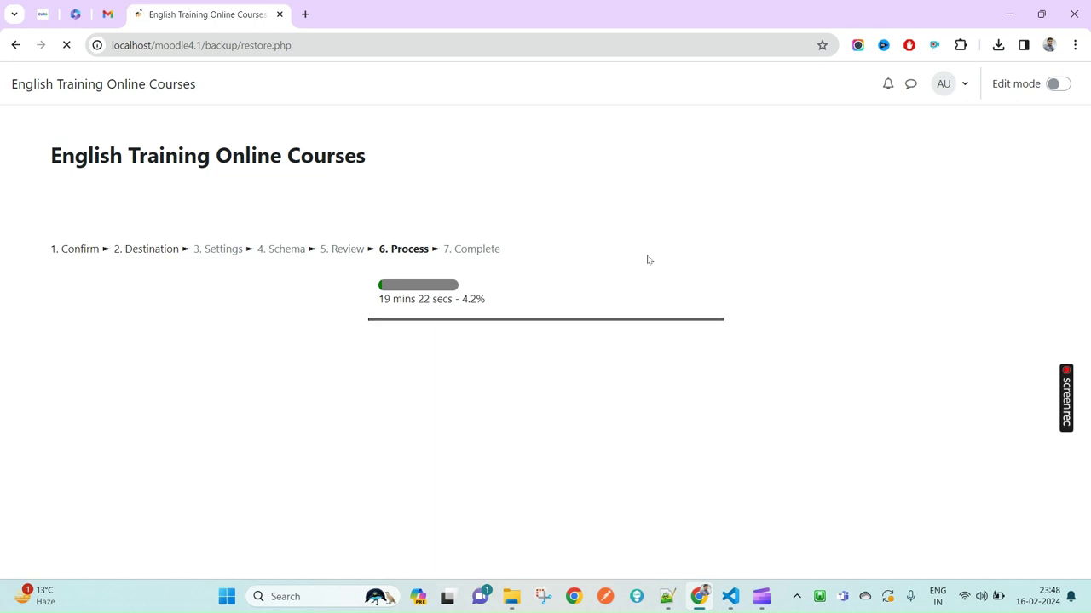
left_click(998, 44)
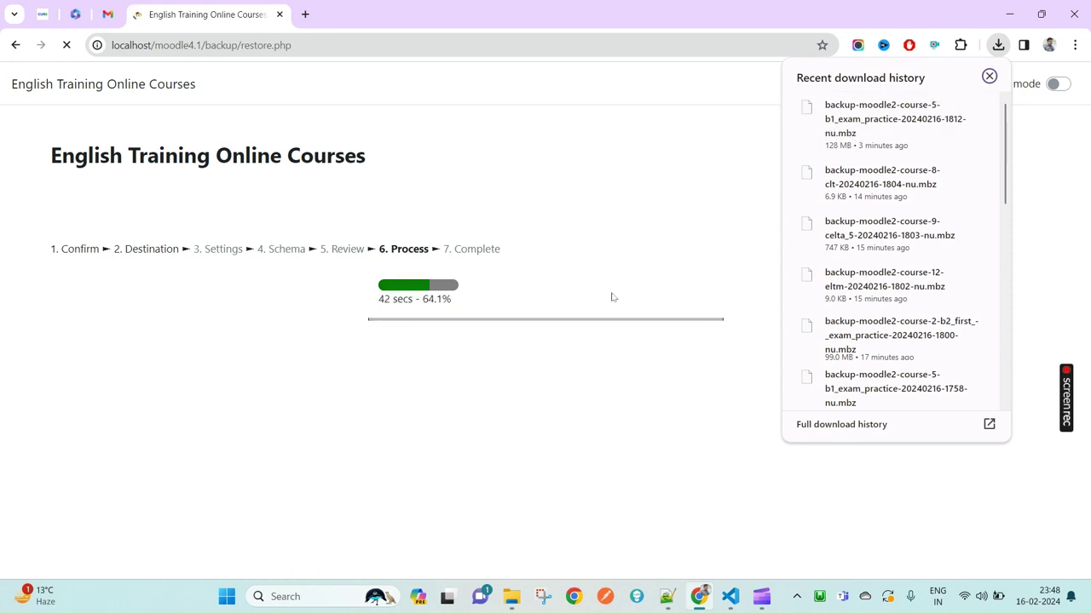
mouse_move(881, 130)
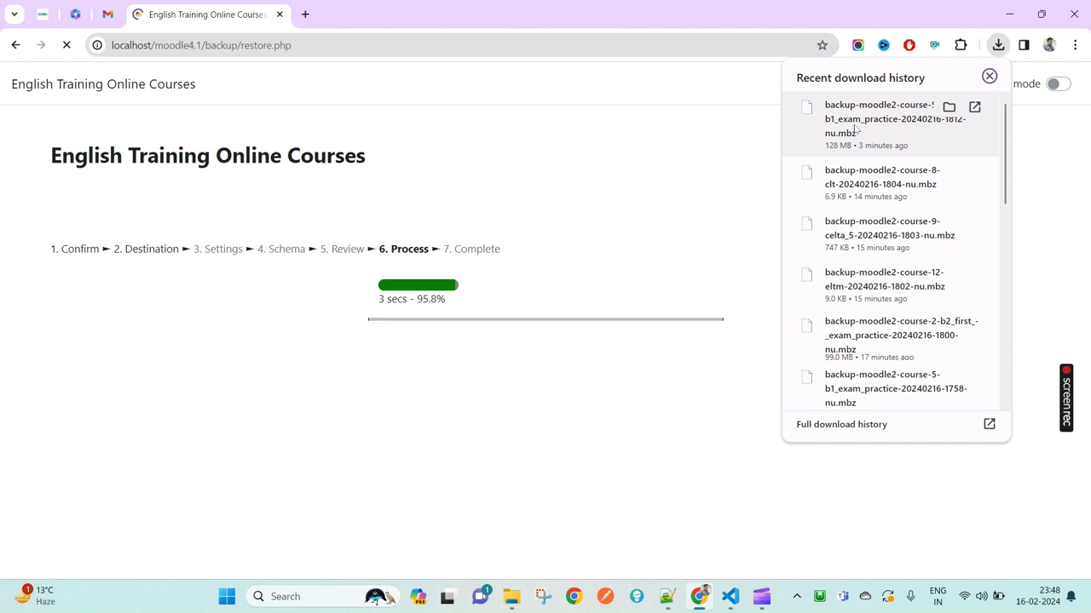
left_click(591, 292)
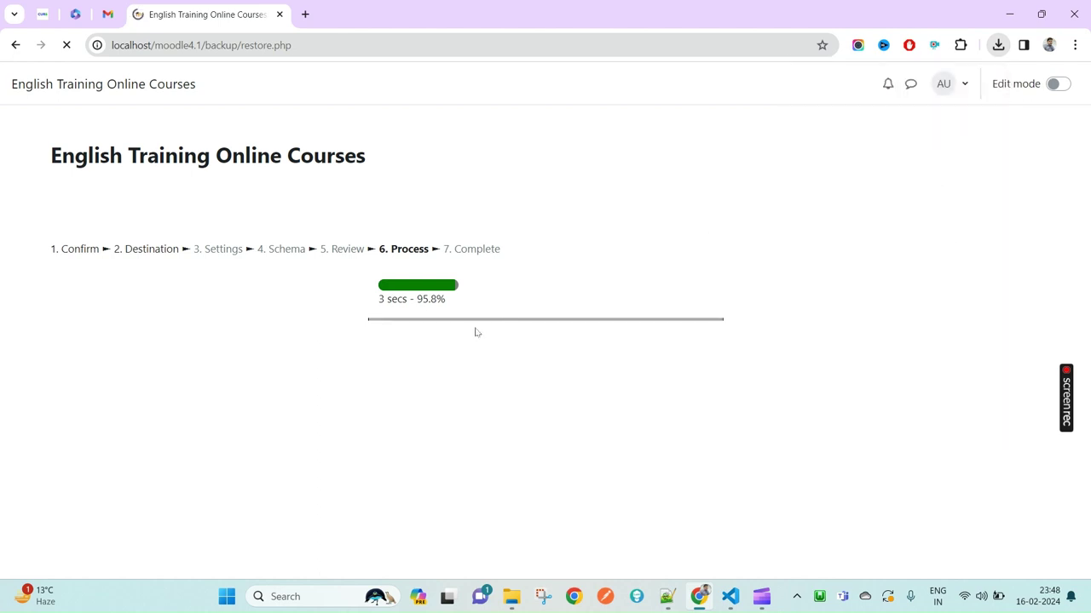
double_click(423, 301)
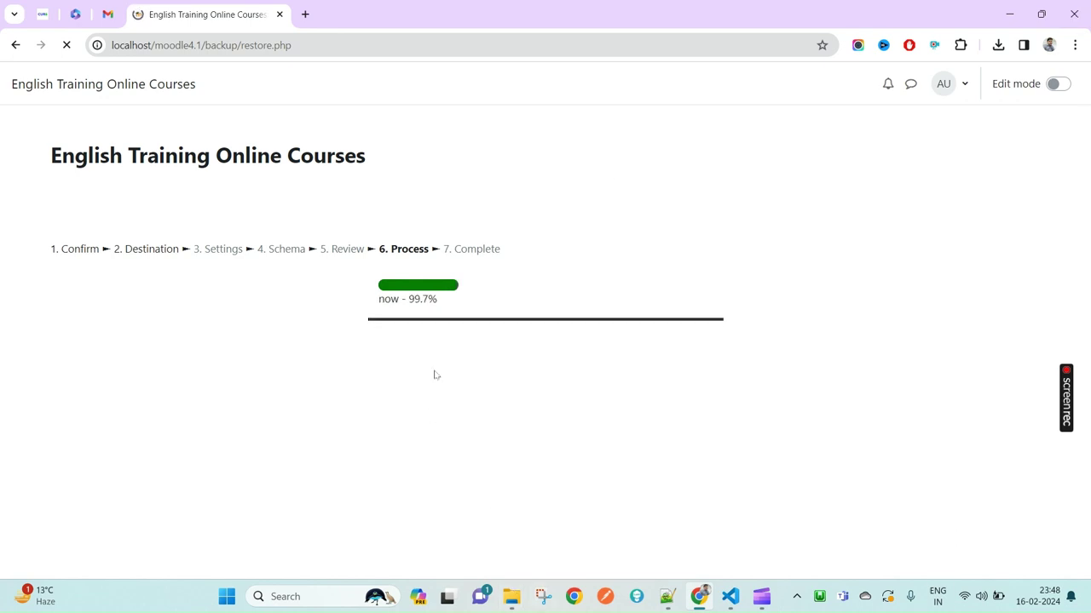
Step: Continue to the restored course and examine its title and its preliminary test sections
left_click(550, 338)
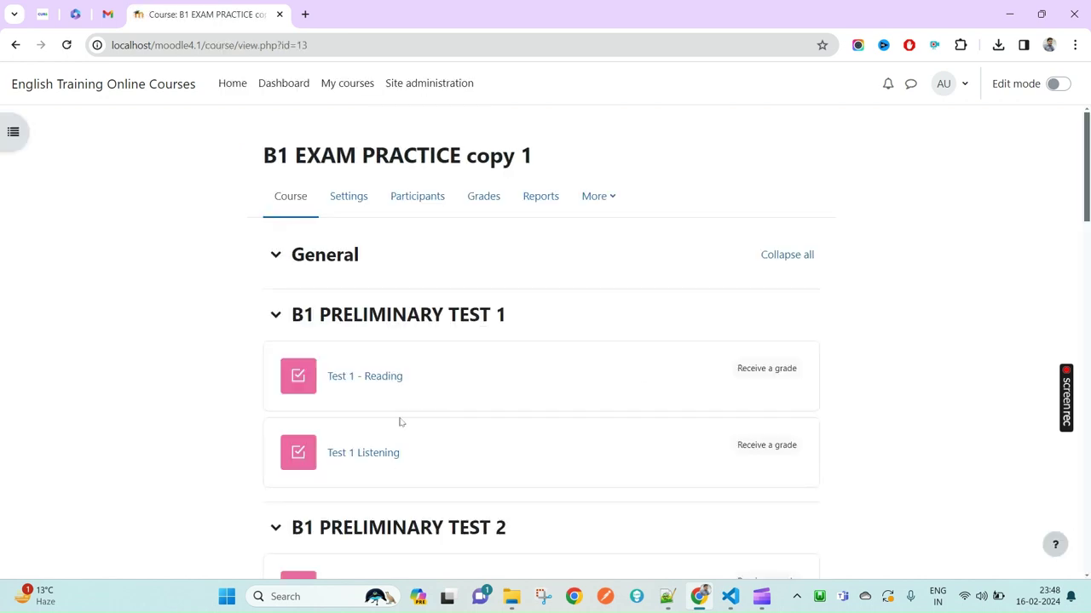
left_click_drag(279, 152, 492, 156)
left_click(526, 156)
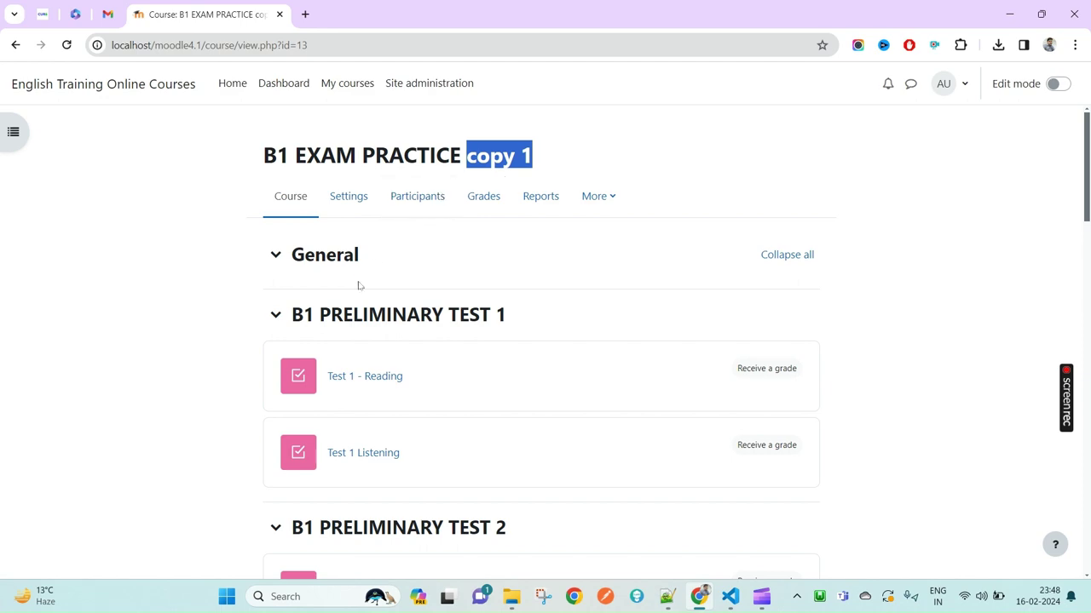
scroll(359, 286, "down", 10)
scroll(414, 419, "up", 5)
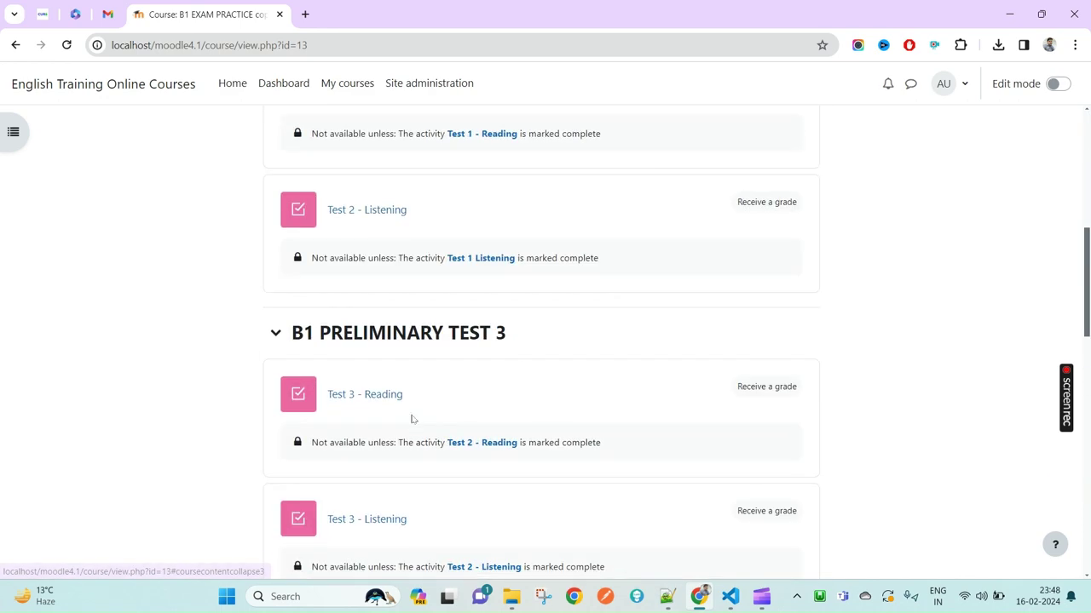
scroll(412, 418, "up", 5)
scroll(411, 418, "down", 15)
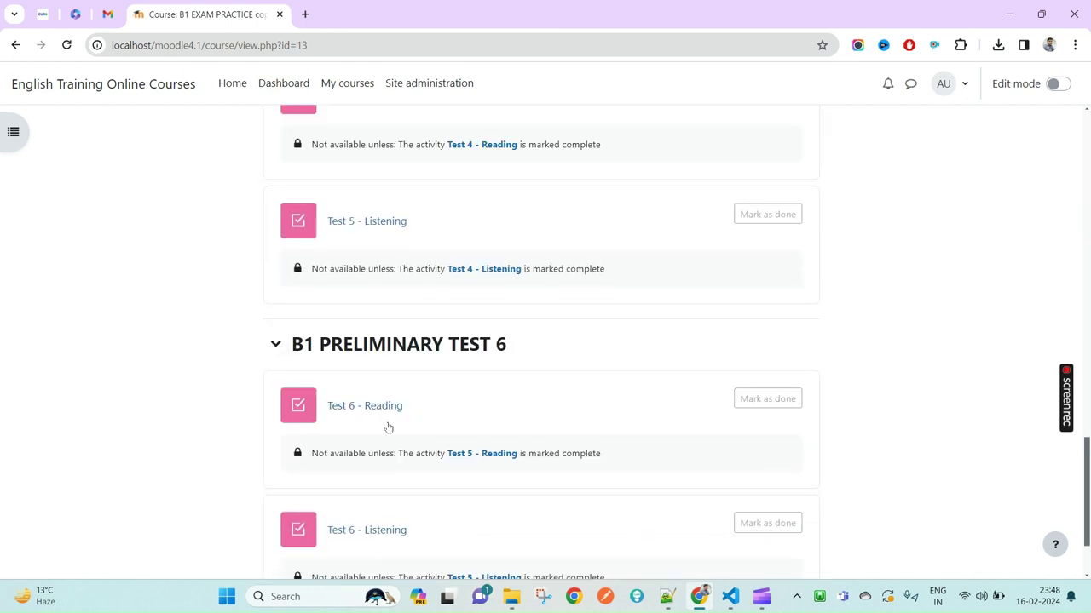
scroll(387, 428, "down", 1)
Step: Open the Test 6 - Listening quiz, review its questions, and return to the restored course page
left_click(370, 427)
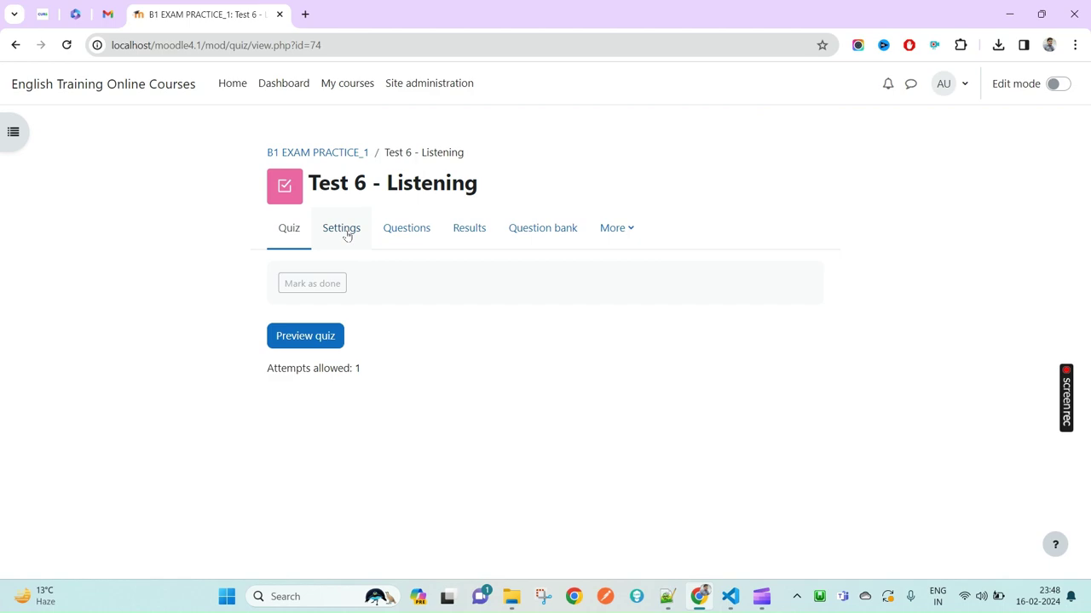
left_click(405, 229)
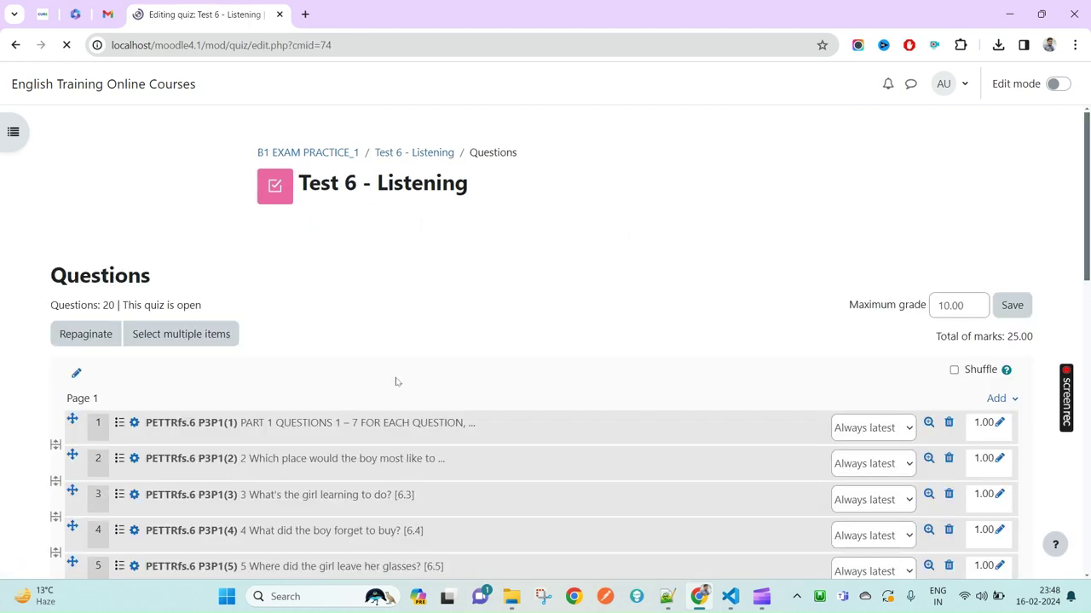
scroll(397, 382, "down", 6)
scroll(682, 409, "up", 4)
scroll(673, 358, "up", 2)
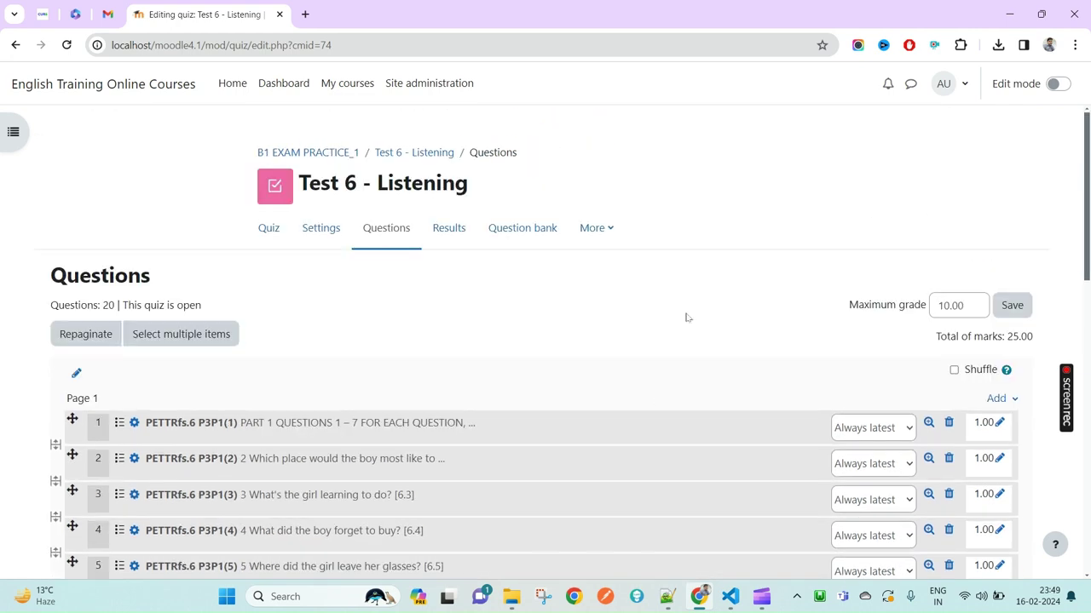
left_click(354, 153)
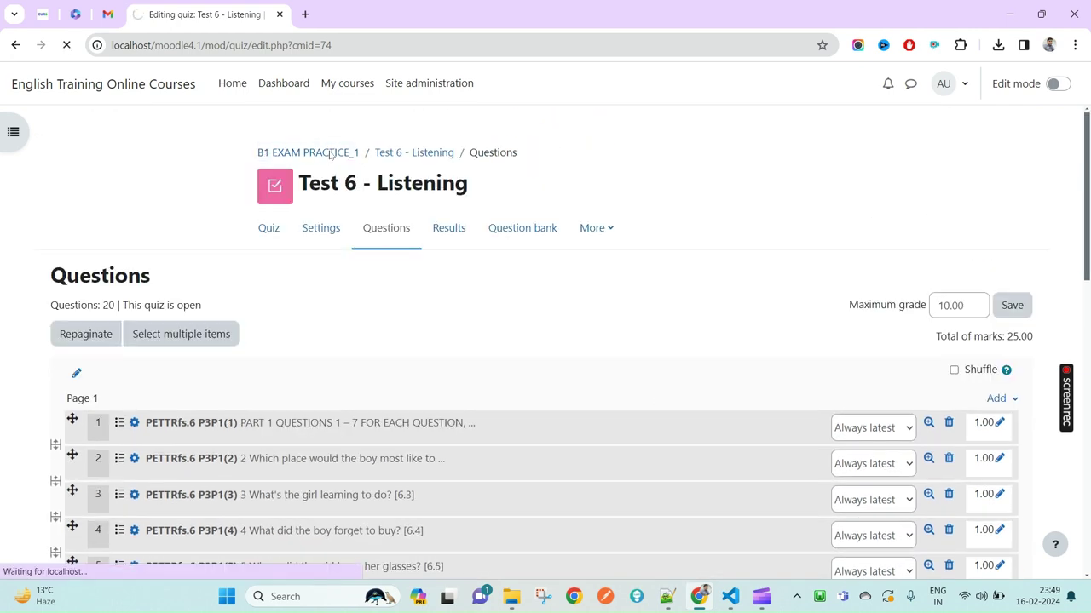
scroll(390, 190, "up", 20)
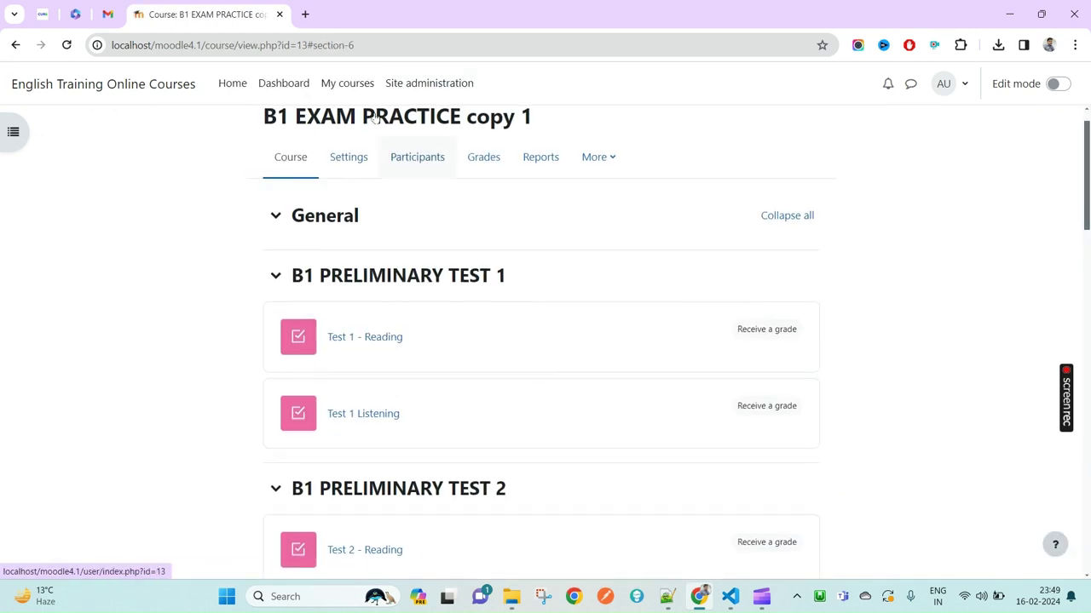
Step: Open the course and category management page from site administration and look through the course categories
left_click(359, 90)
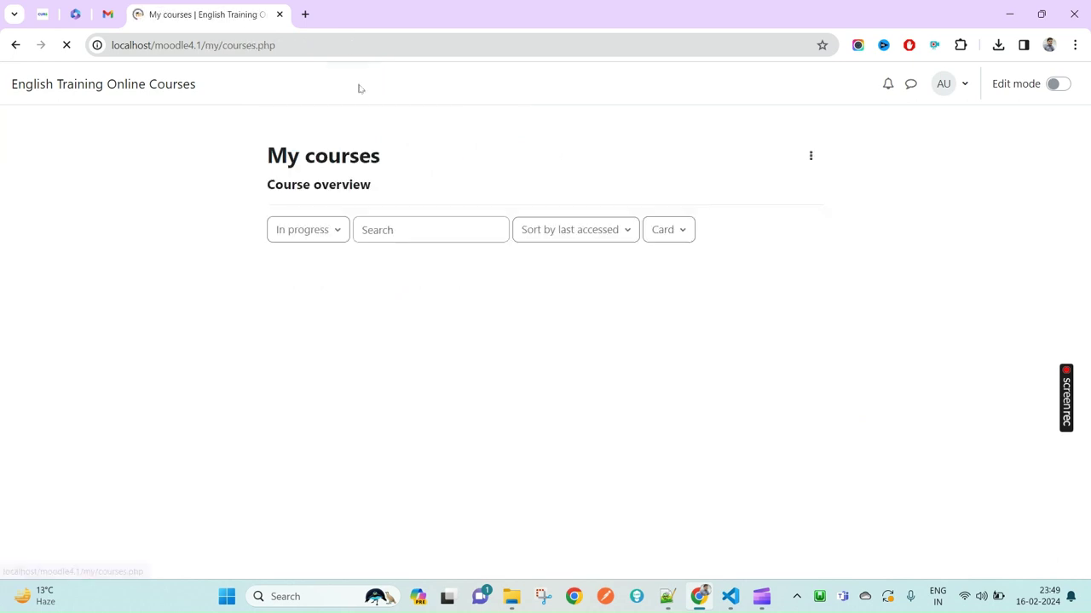
left_click(423, 90)
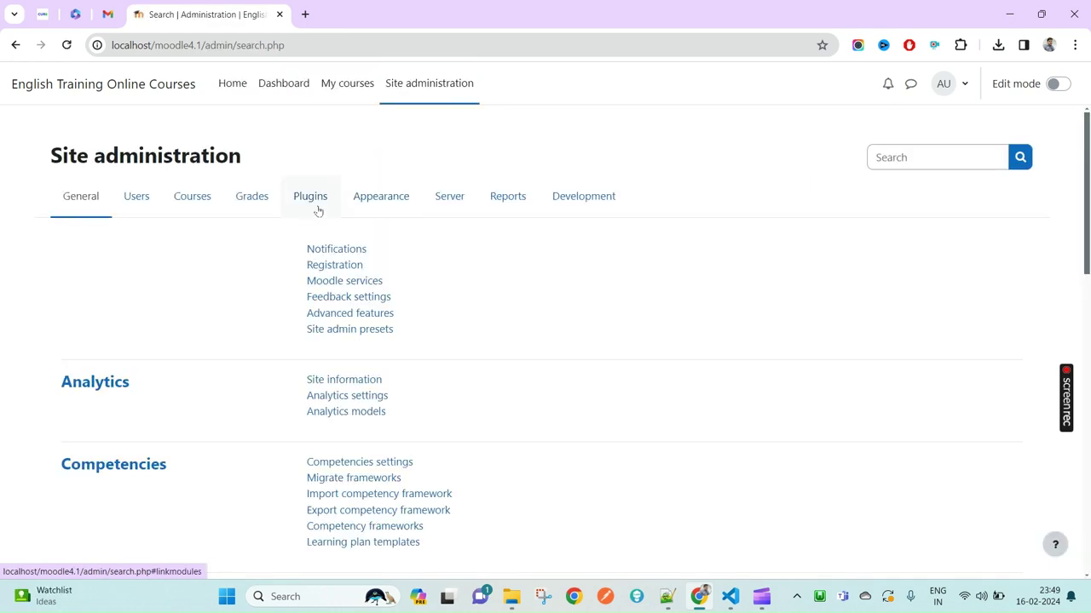
left_click(190, 205)
left_click(376, 250)
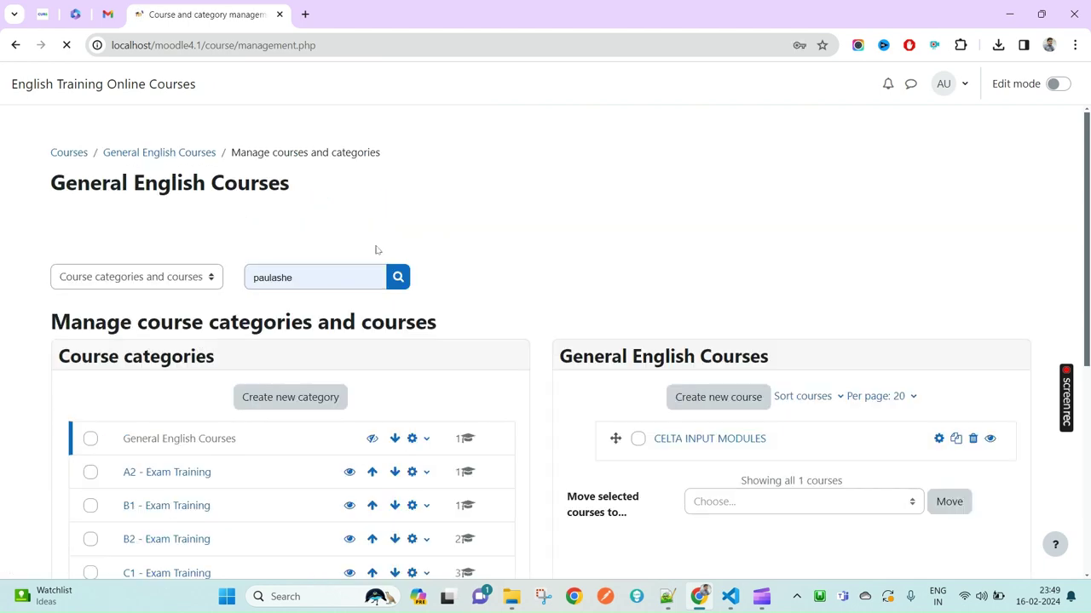
scroll(237, 398, "down", 3)
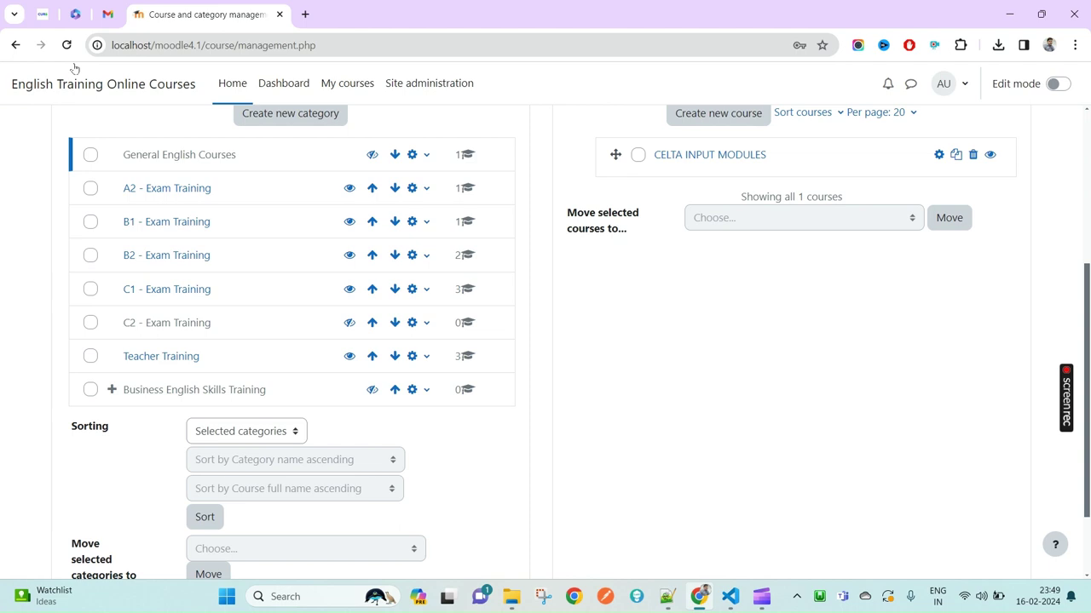
Step: Go back to the restored course and open its settings to check the assigned course category
left_click(13, 47)
left_click(12, 47)
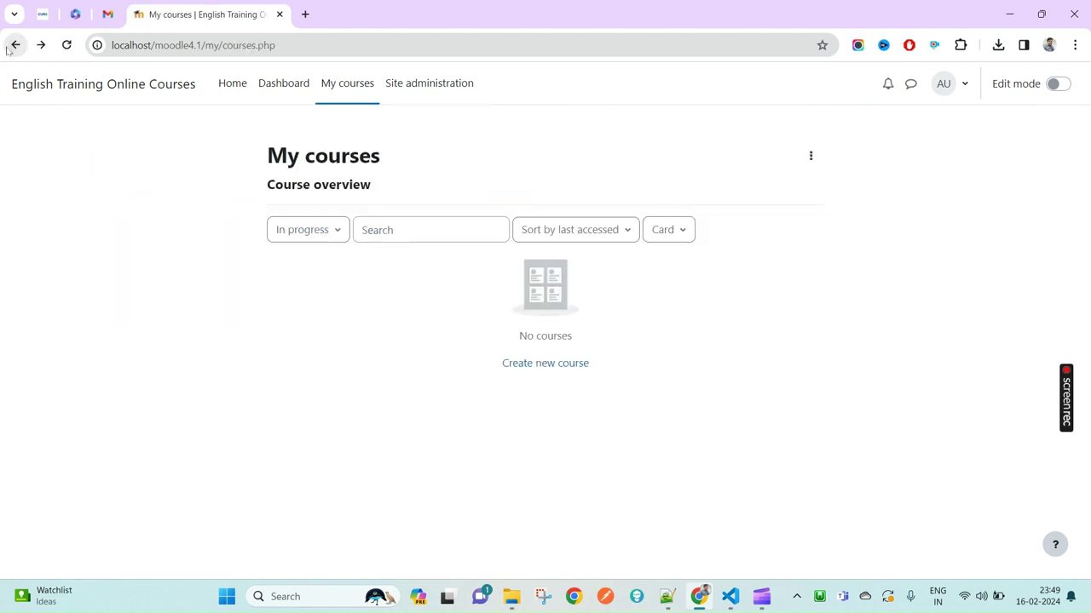
left_click(12, 47)
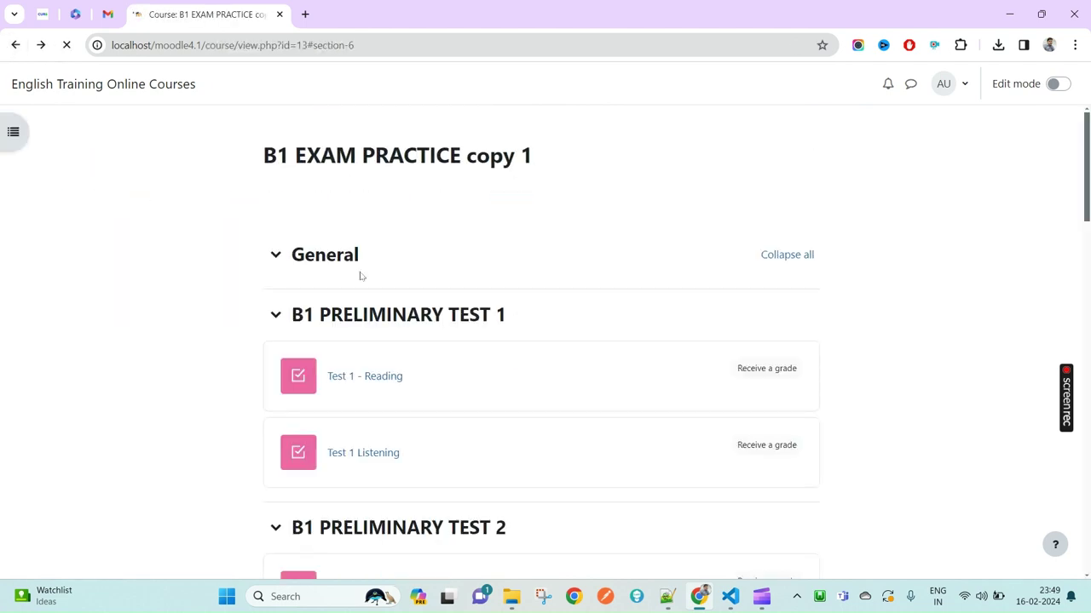
left_click(345, 198)
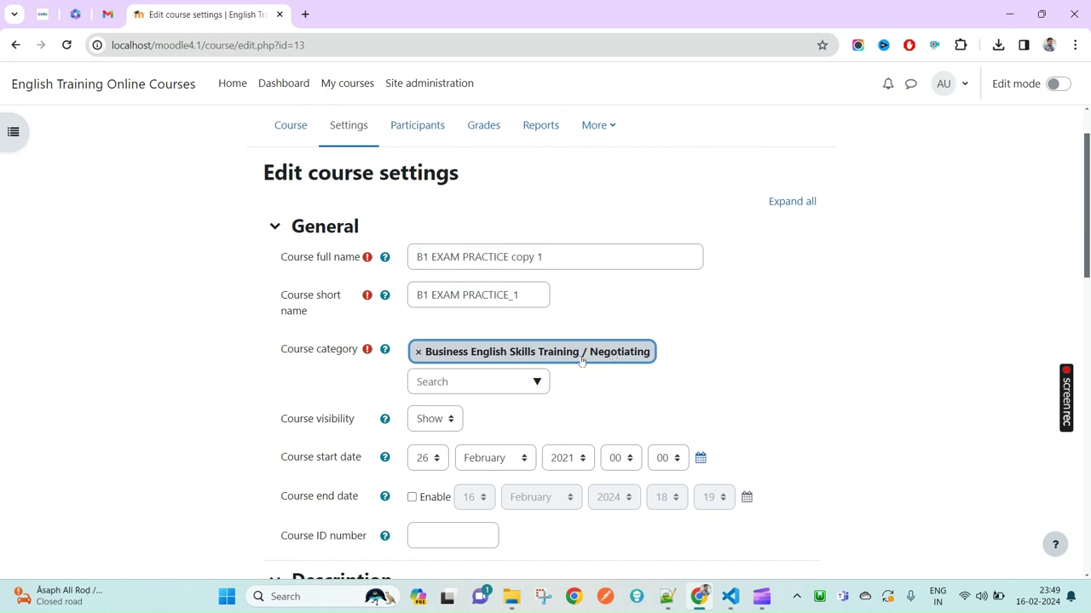
Step: Open course and category management from site administration in a second browser tab, and recheck the category in the restored course's settings
middle_click(355, 92)
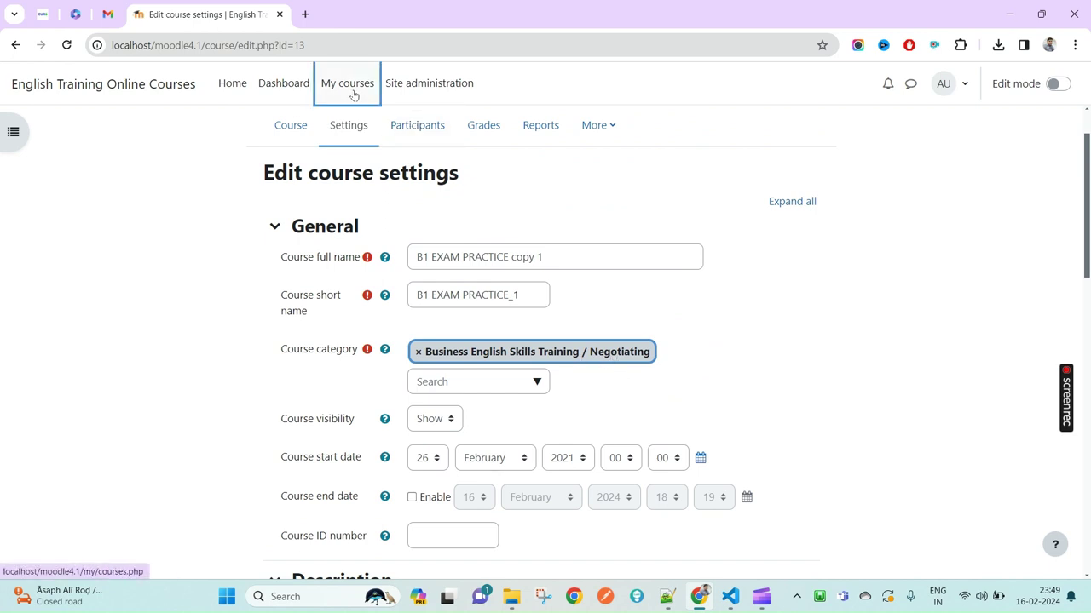
left_click(358, 14)
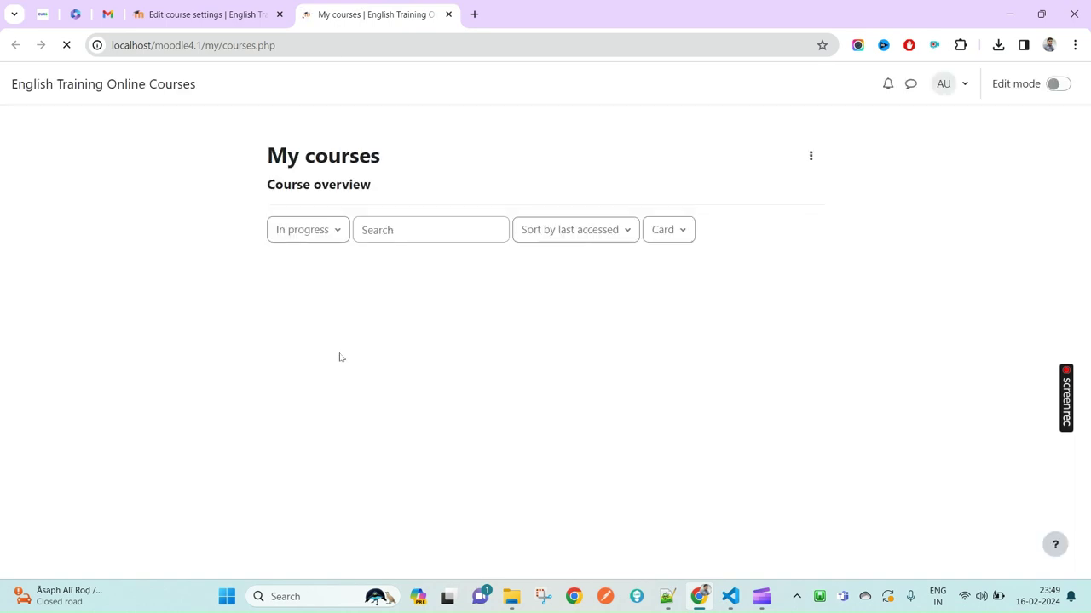
left_click(418, 102)
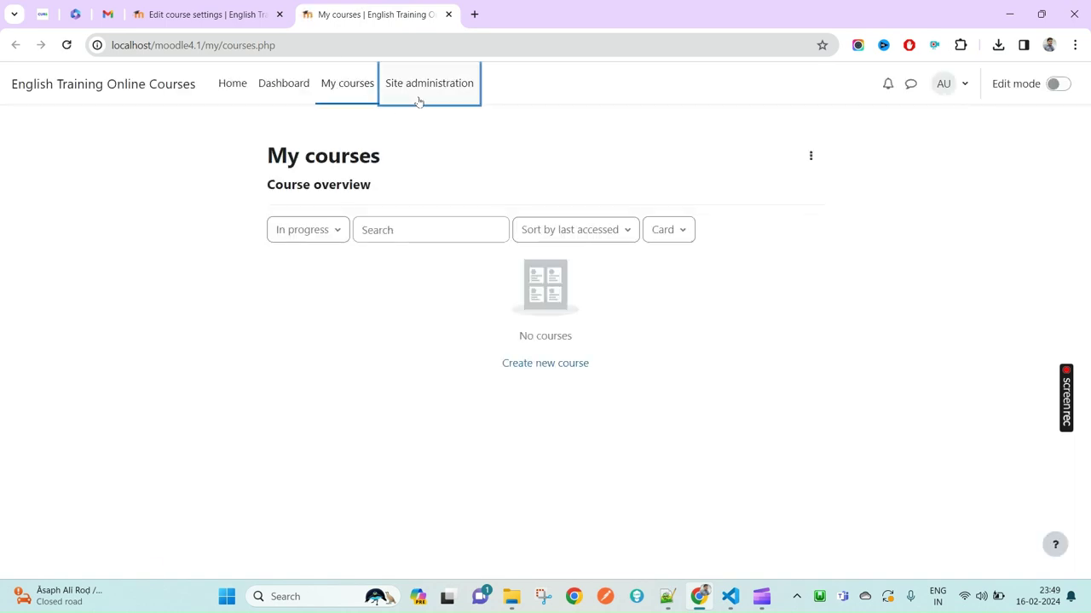
left_click(271, 15)
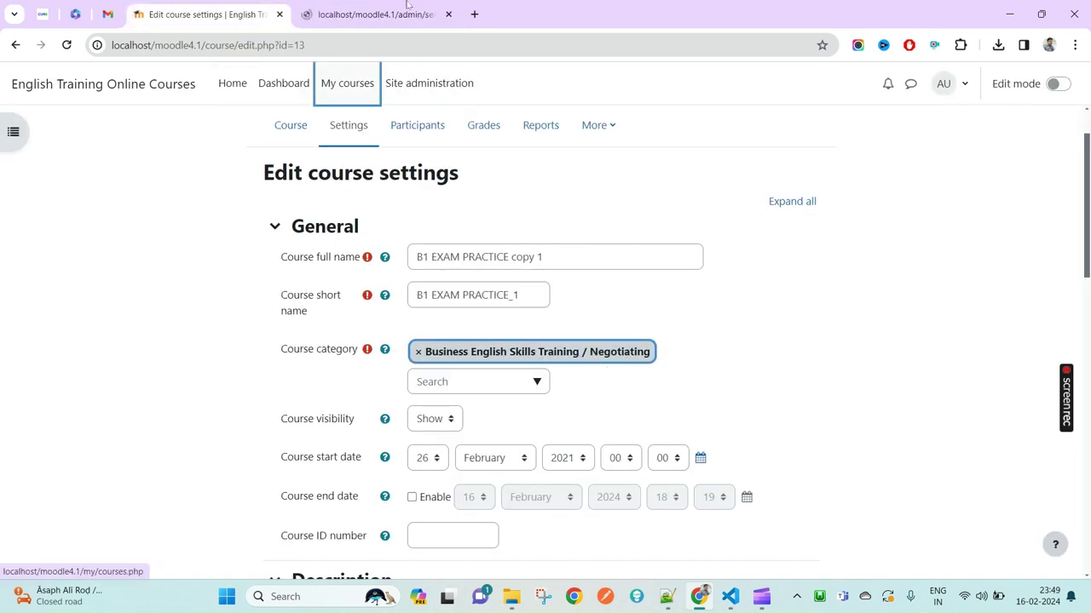
left_click(365, 15)
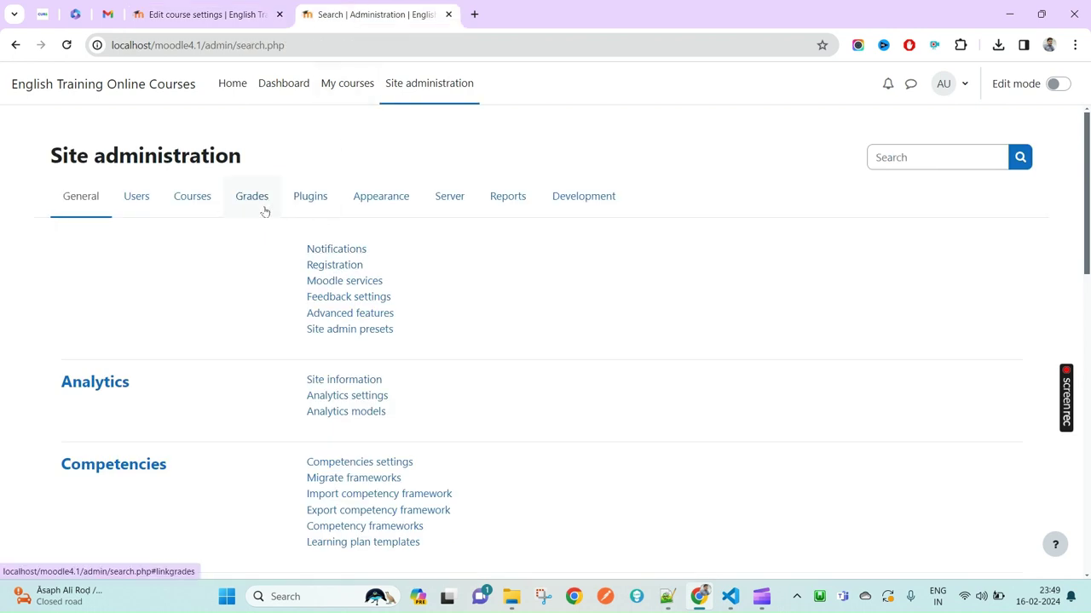
left_click(310, 204)
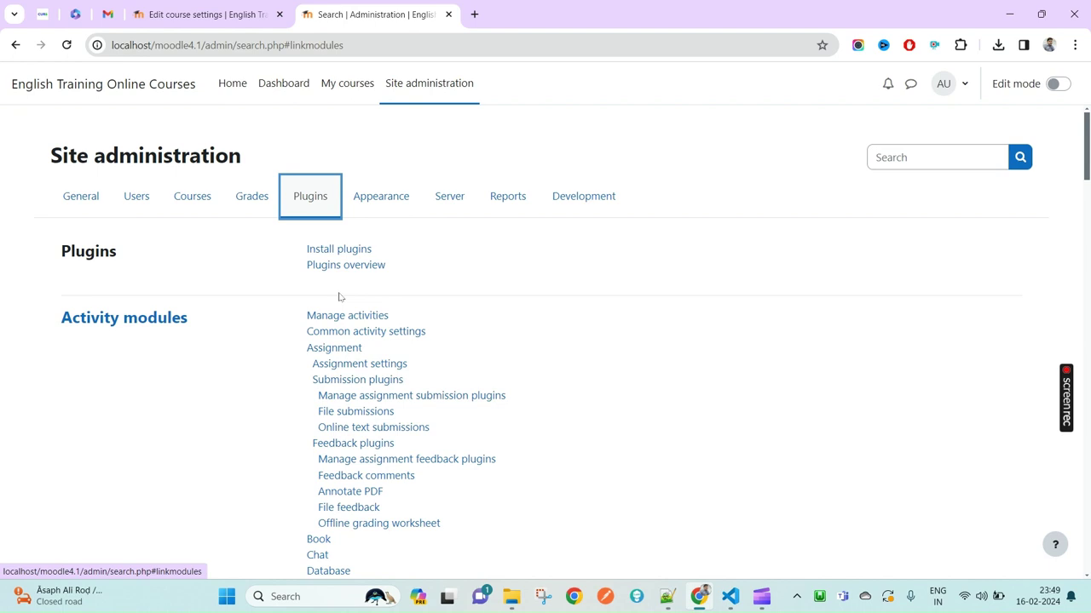
left_click(191, 201)
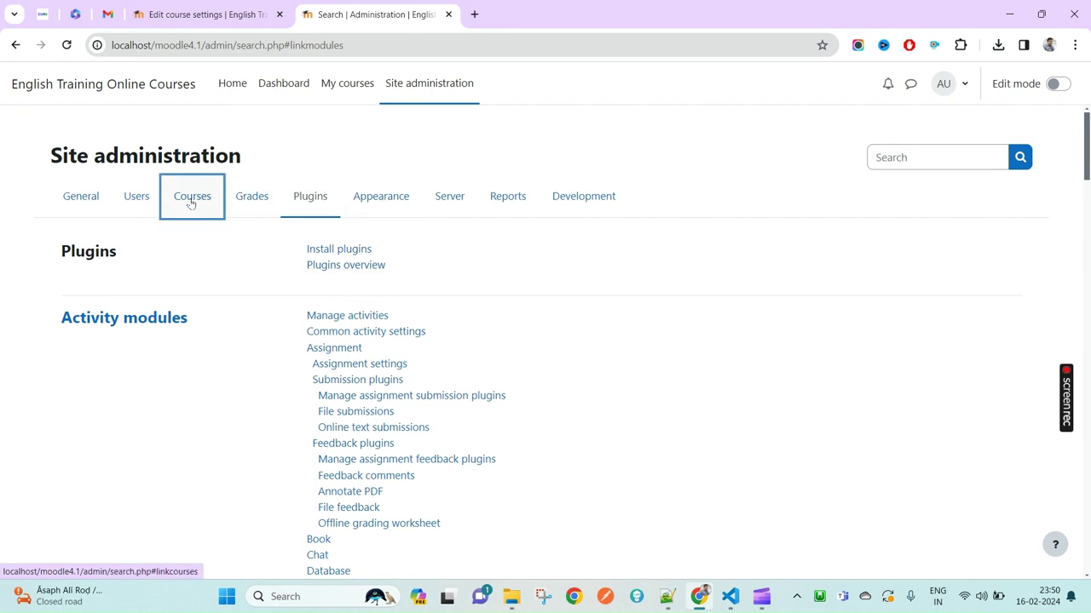
left_click(364, 254)
left_click(209, 14)
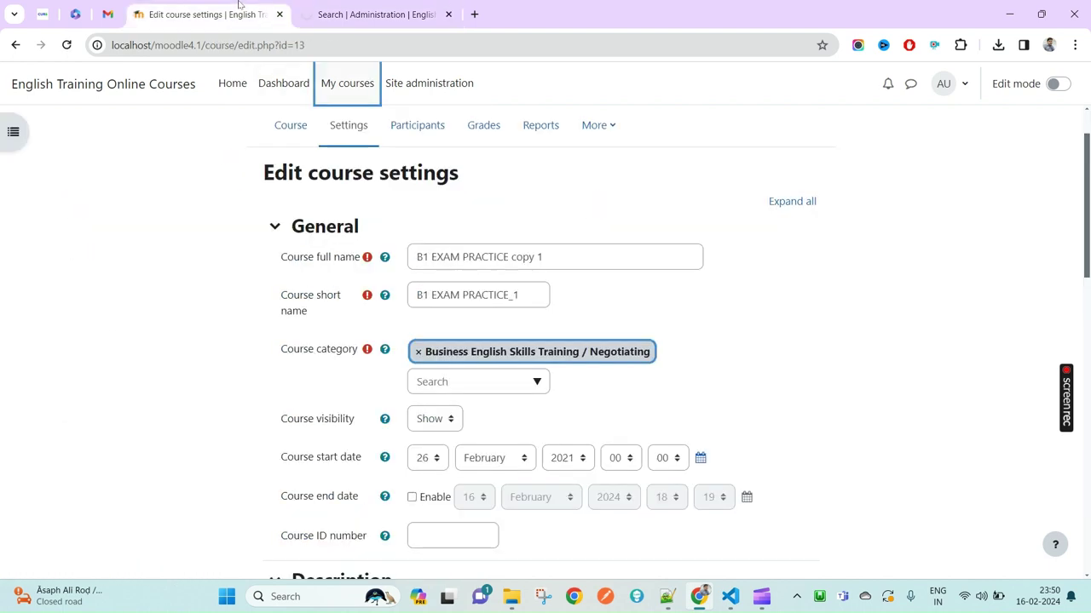
Step: In the course and category management page, expand Business English Skills Training and list the courses in the Negotiating subcategory containing the restored course
left_click(372, 4)
scroll(246, 457, "down", 2)
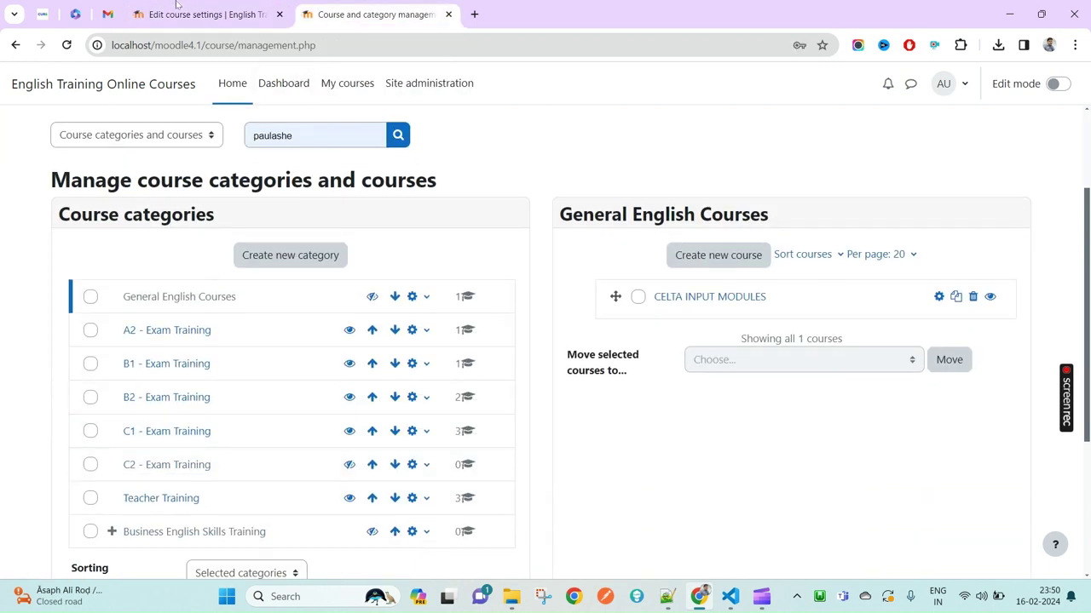
left_click(111, 532)
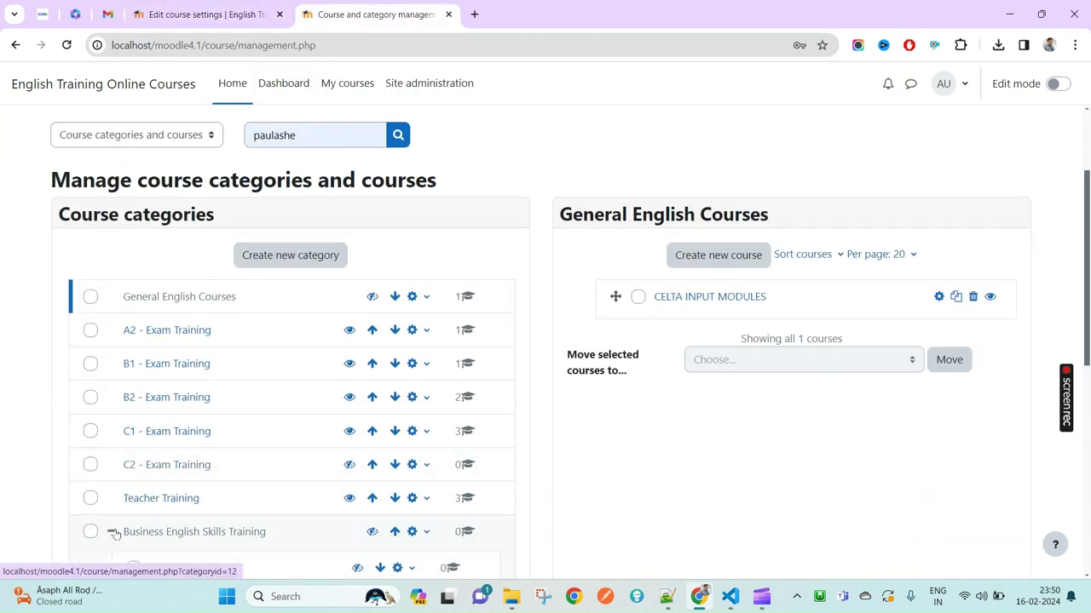
scroll(112, 531, "down", 2)
scroll(282, 469, "down", 1)
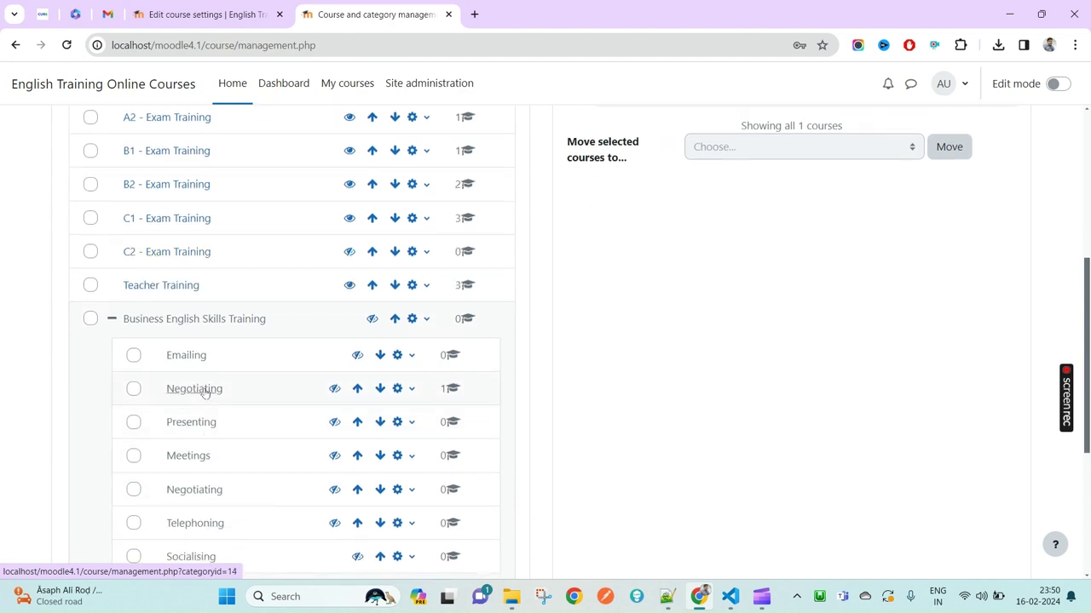
left_click(205, 390)
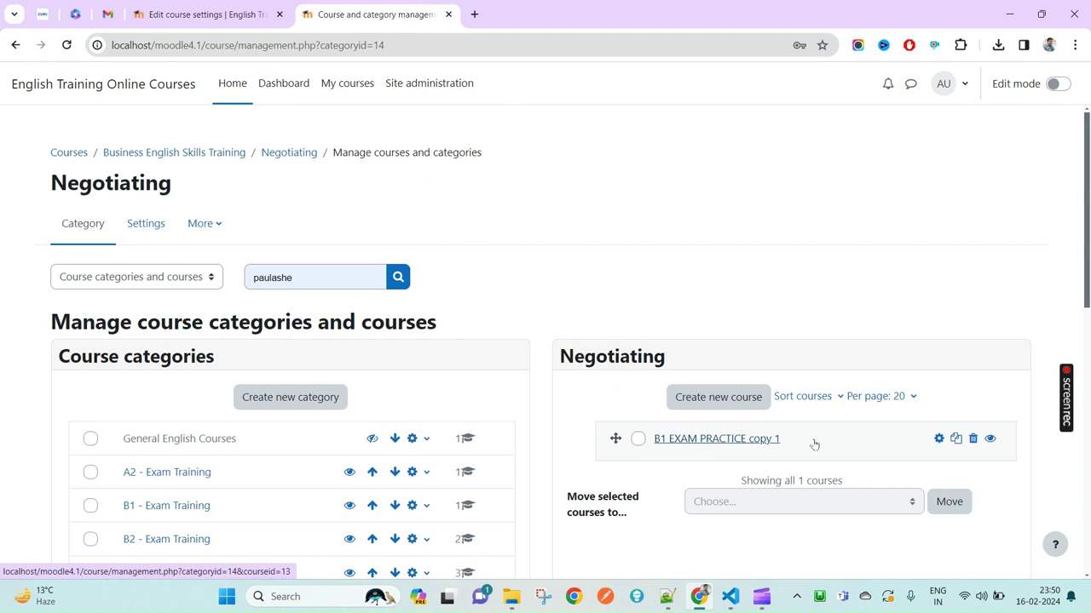
Step: Select the B1 EXAM PRACTICE copy 1 course in Negotiating and review its course details
left_click(814, 444)
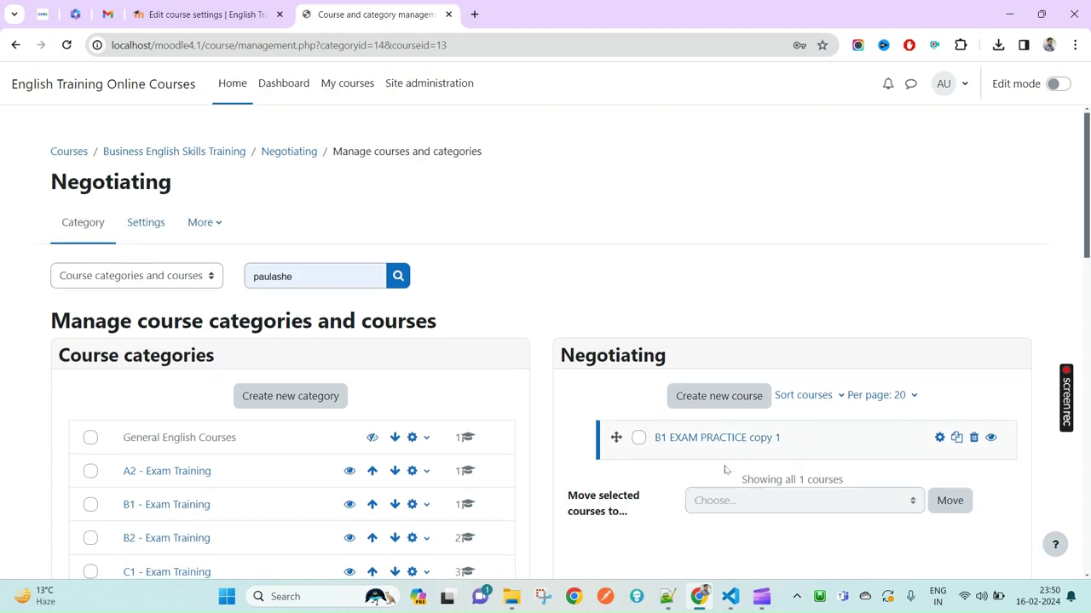
scroll(722, 470, "down", 10)
scroll(348, 497, "down", 2)
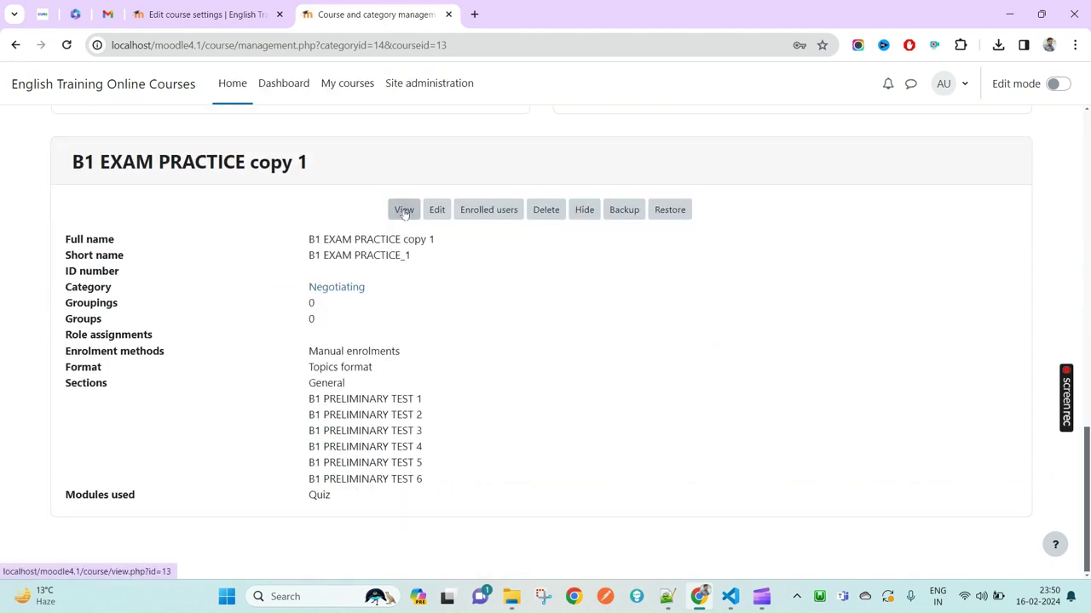
Step: Open the restored course for editing to check its category and start date, and look at the browser's recent downloads for the backup file
left_click(431, 211)
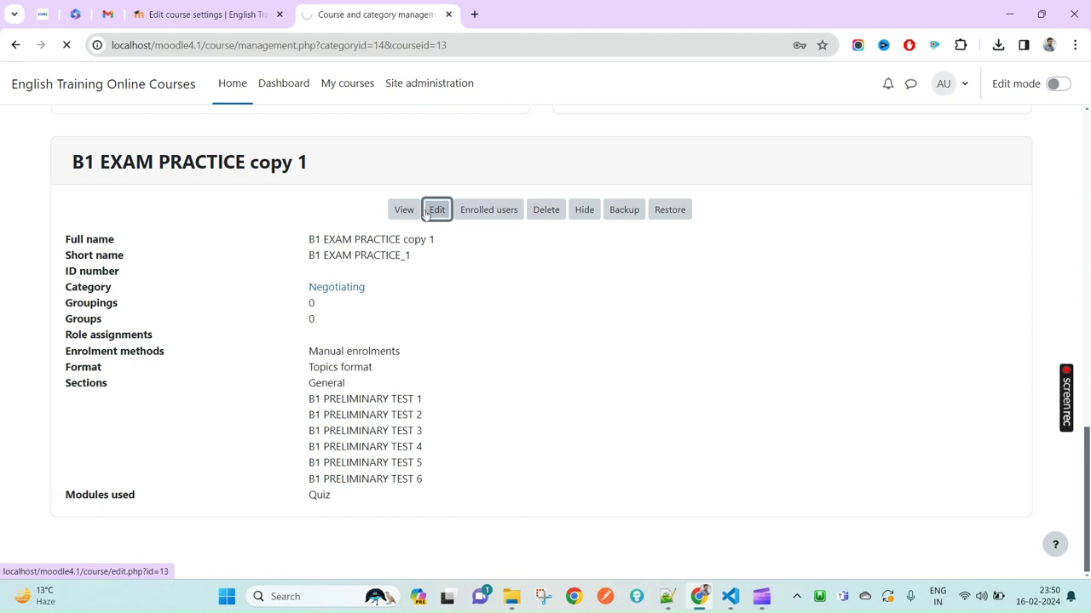
left_click(246, 4)
left_click(375, 15)
scroll(474, 423, "down", 1)
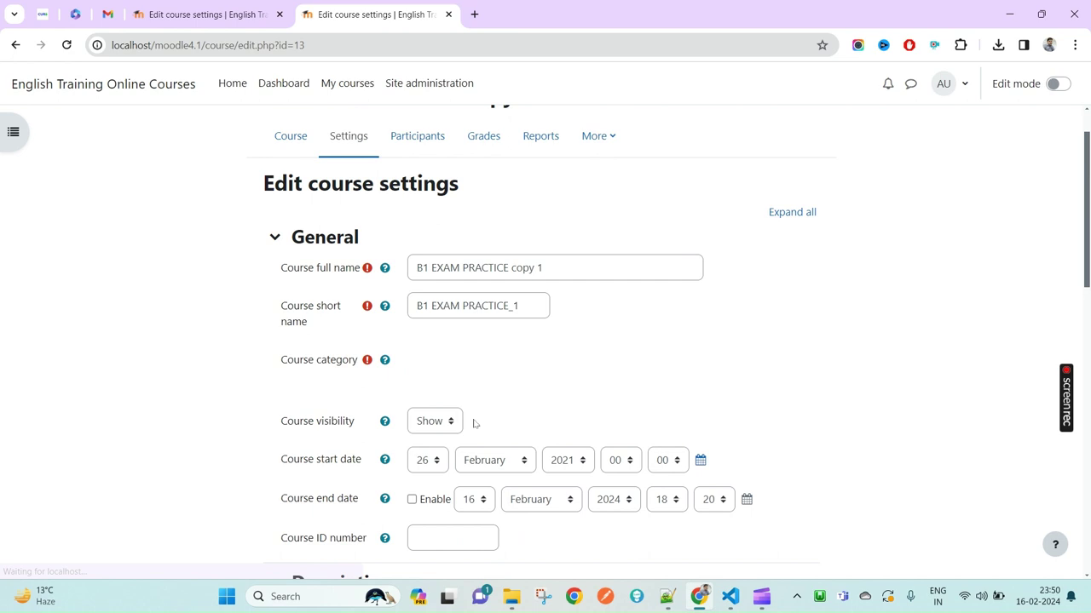
scroll(474, 423, "down", 1)
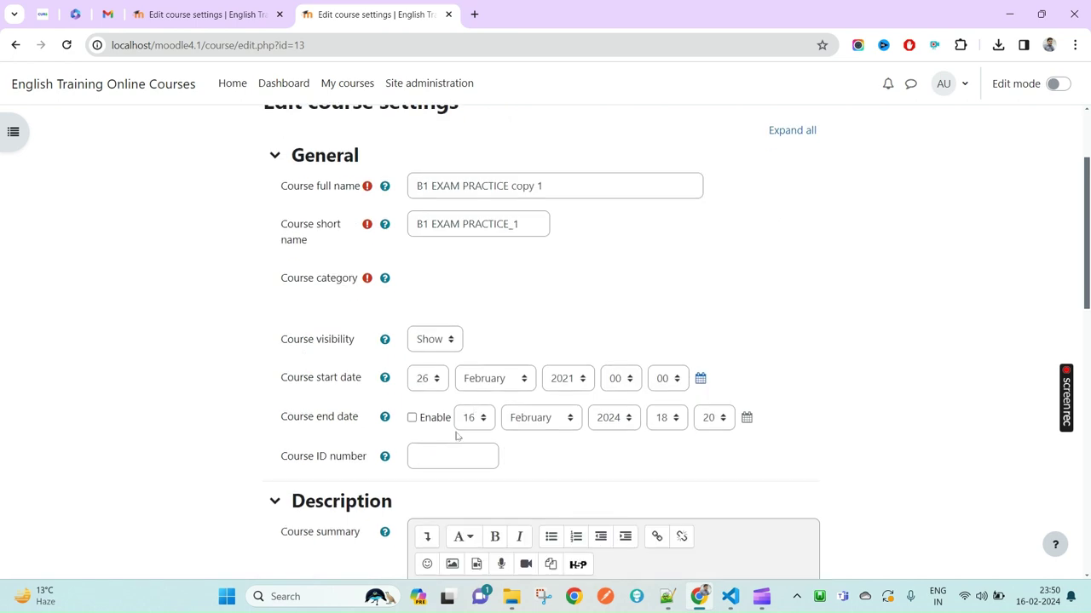
triple_click(282, 390)
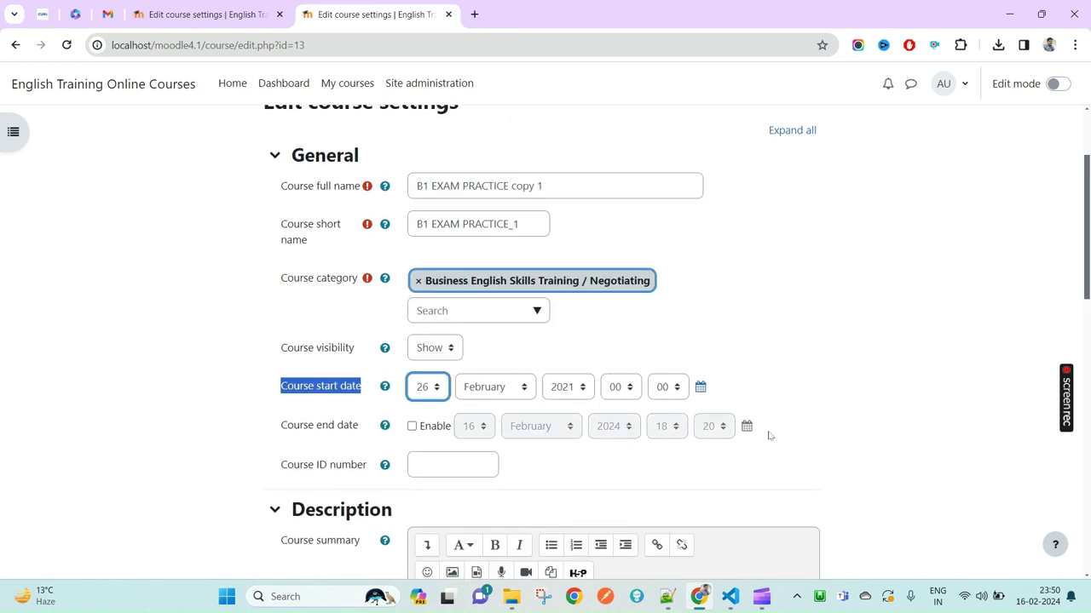
scroll(402, 349, "down", 1)
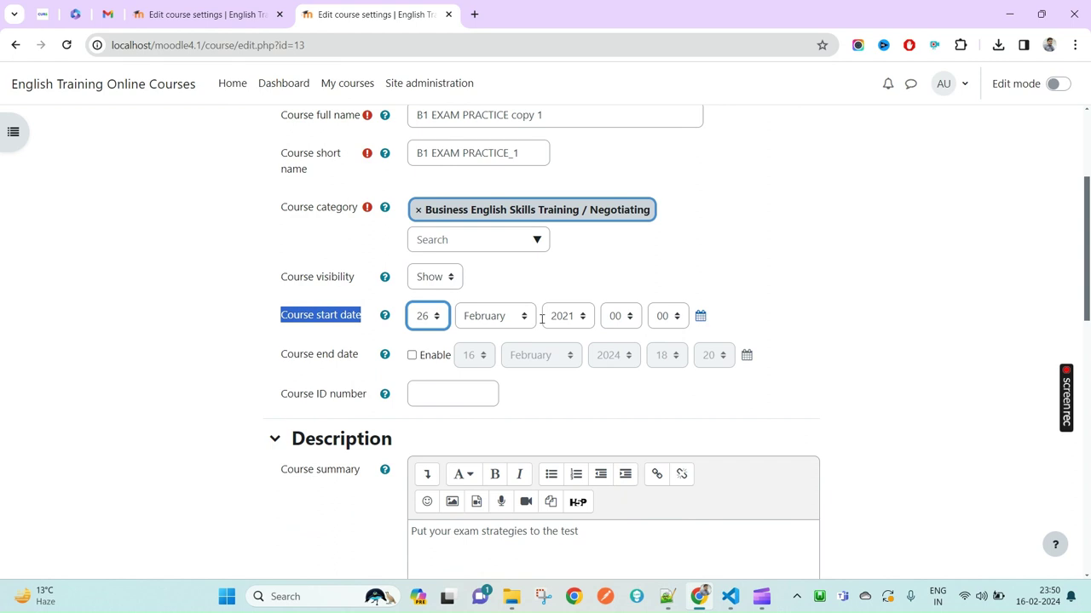
scroll(541, 320, "up", 1)
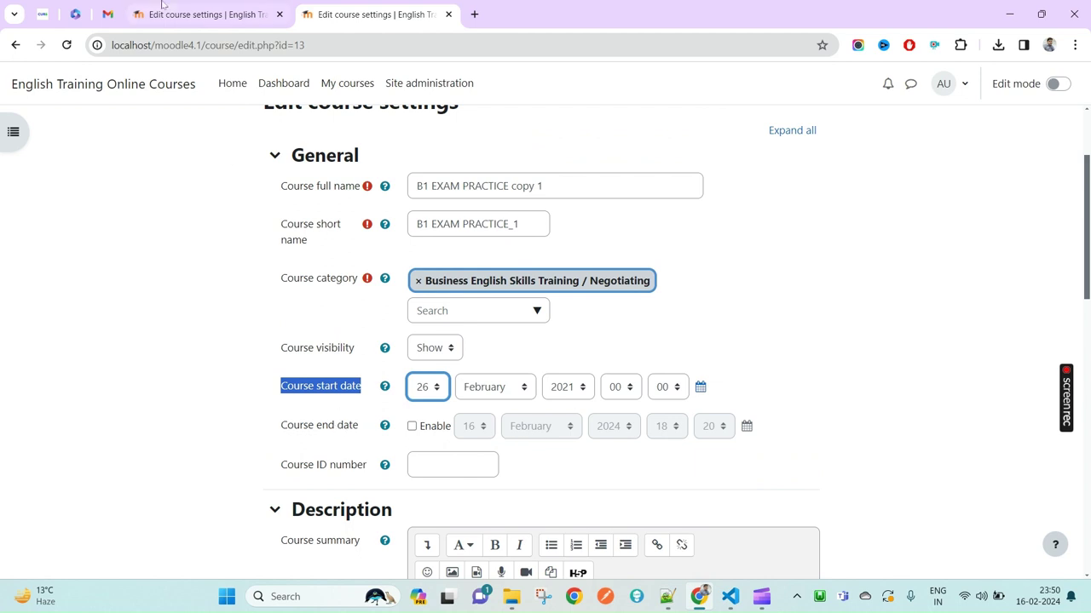
left_click(998, 45)
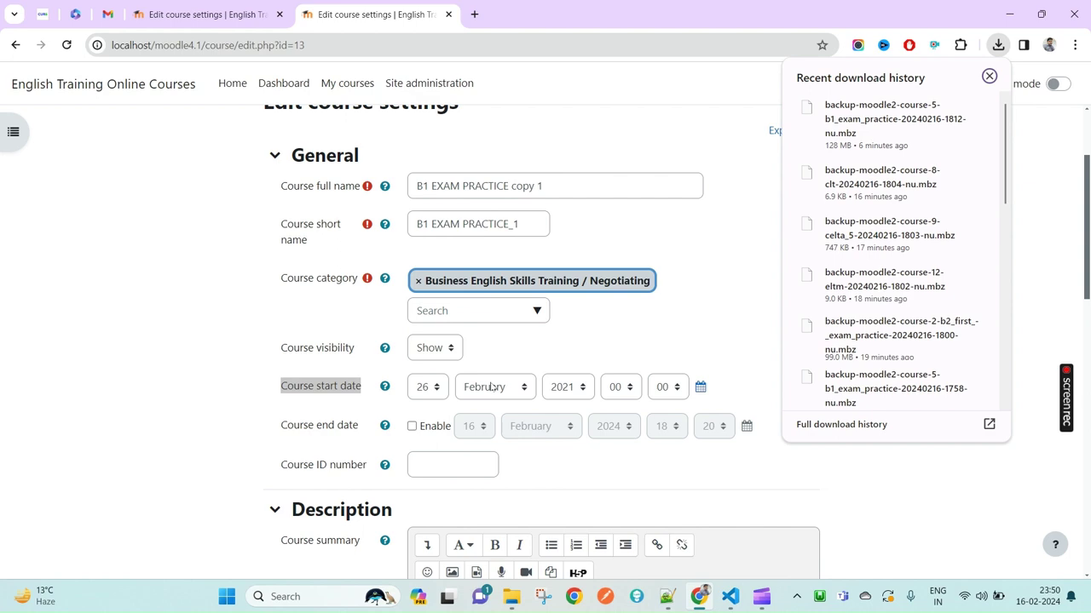
left_click(655, 494)
Step: Review the course summary and course image in the settings, and return to the course page to look through its test sections
scroll(652, 486, "down", 12)
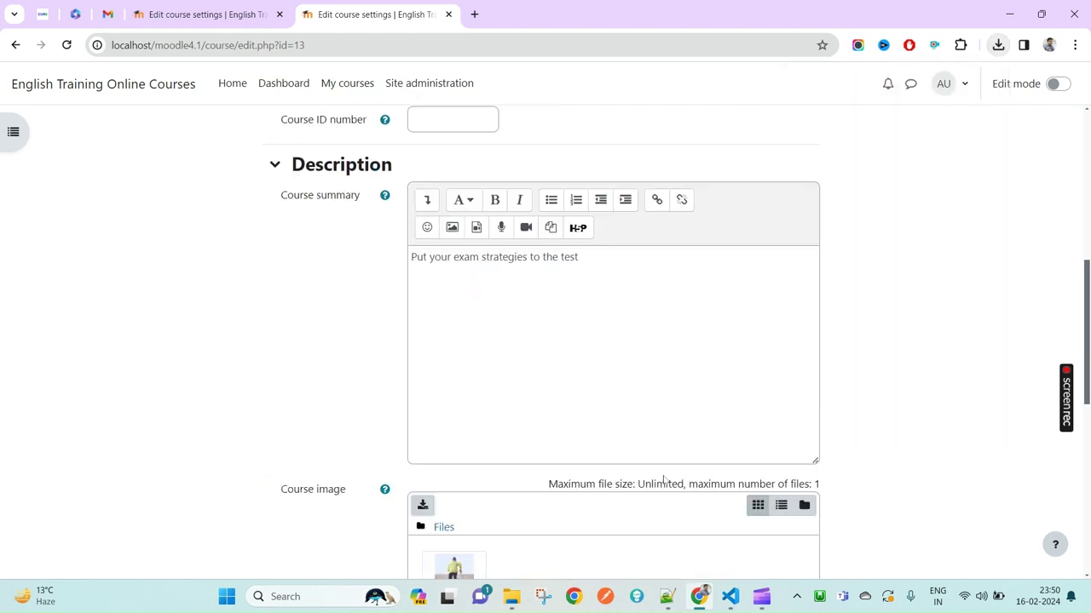
scroll(459, 322, "up", 3)
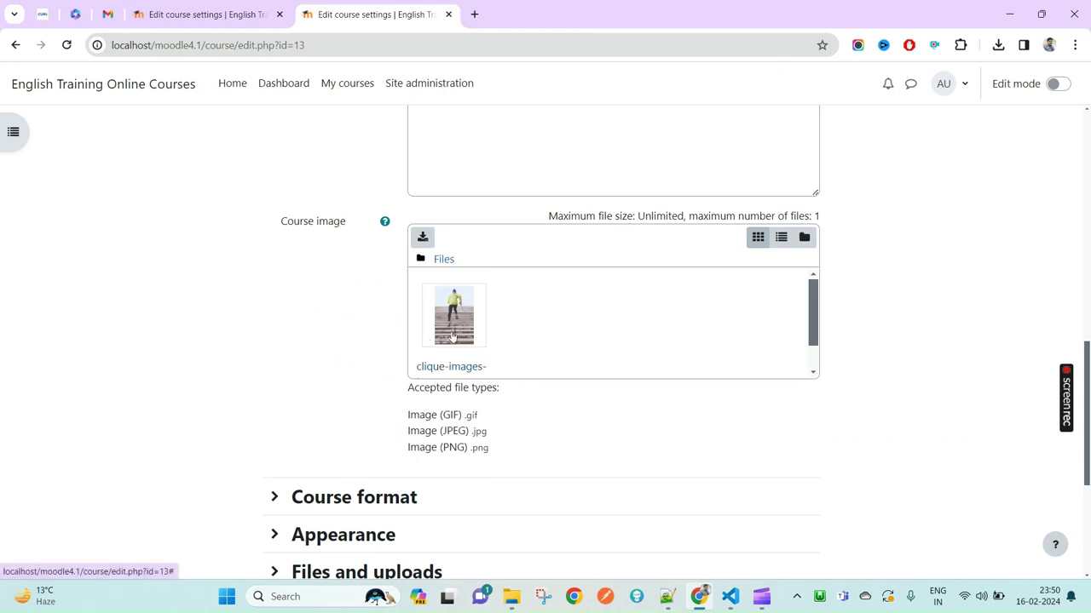
scroll(453, 408, "down", 3)
scroll(454, 450, "up", 15)
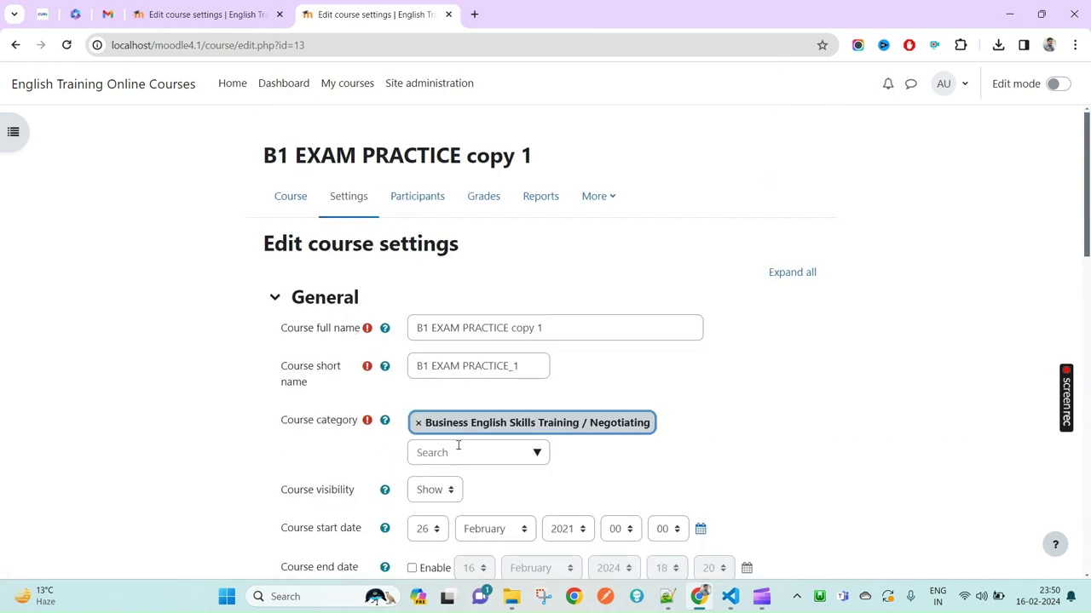
left_click(300, 211)
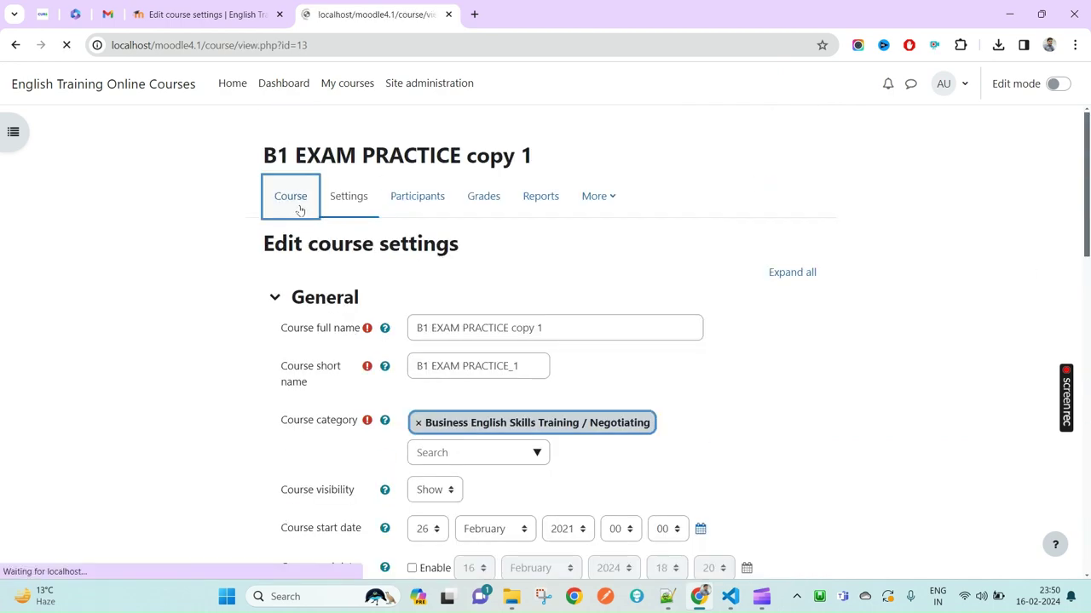
scroll(521, 433, "down", 4)
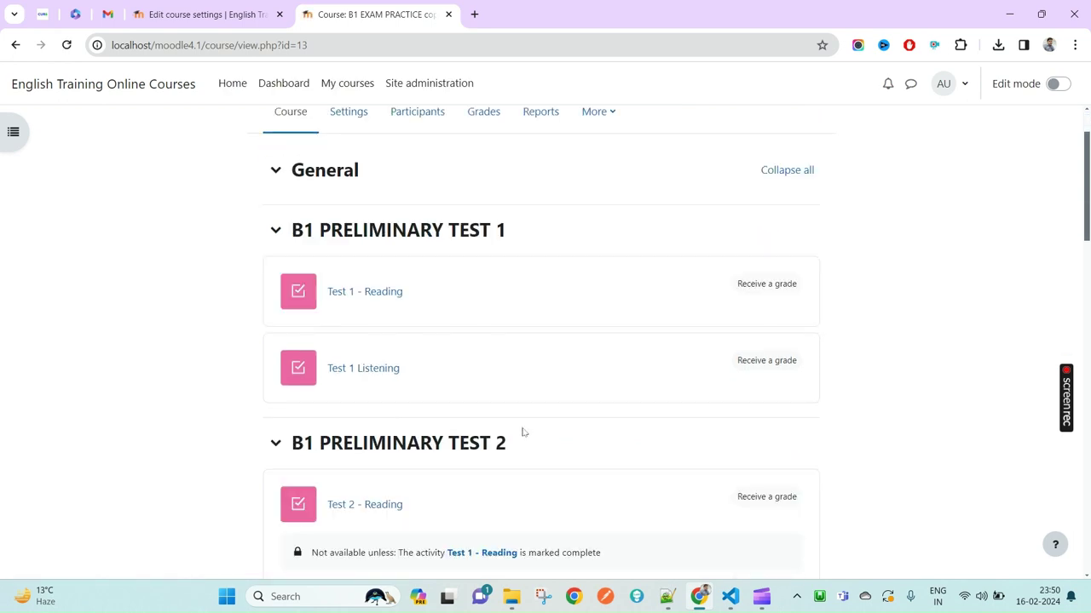